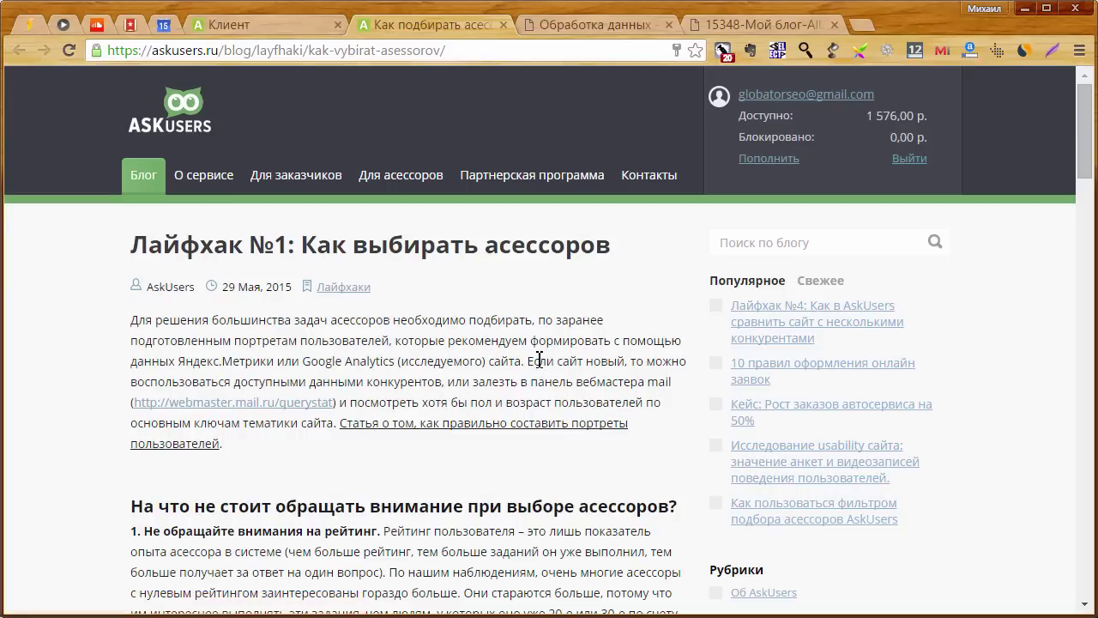
Step: Skim the article on choosing assessors and open the blog's «Лайфхаки» category
{"action": "scroll", "coordinate": [537, 360], "scroll_direction": "down", "scroll_amount": 2}
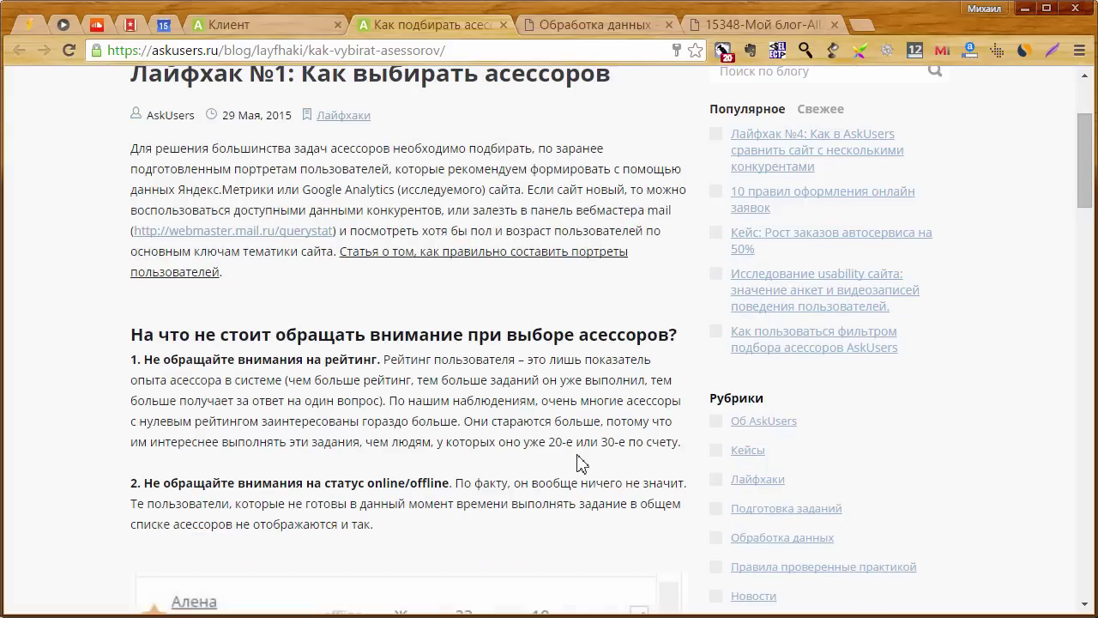
{"action": "scroll", "coordinate": [582, 463], "scroll_direction": "down", "scroll_amount": 1}
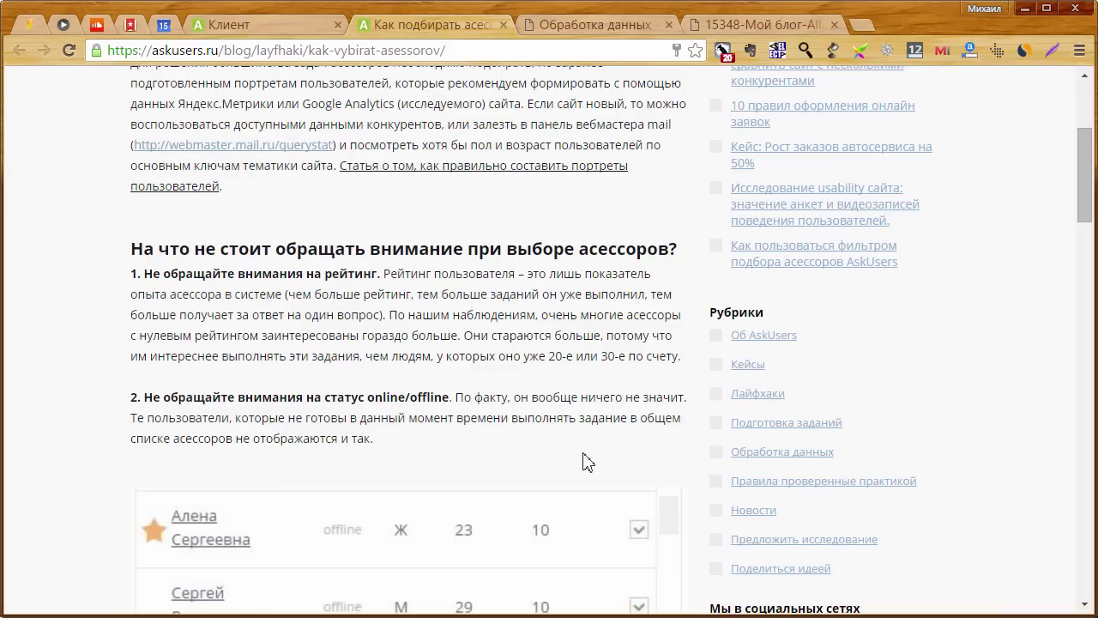
{"action": "left_click", "coordinate": [764, 398]}
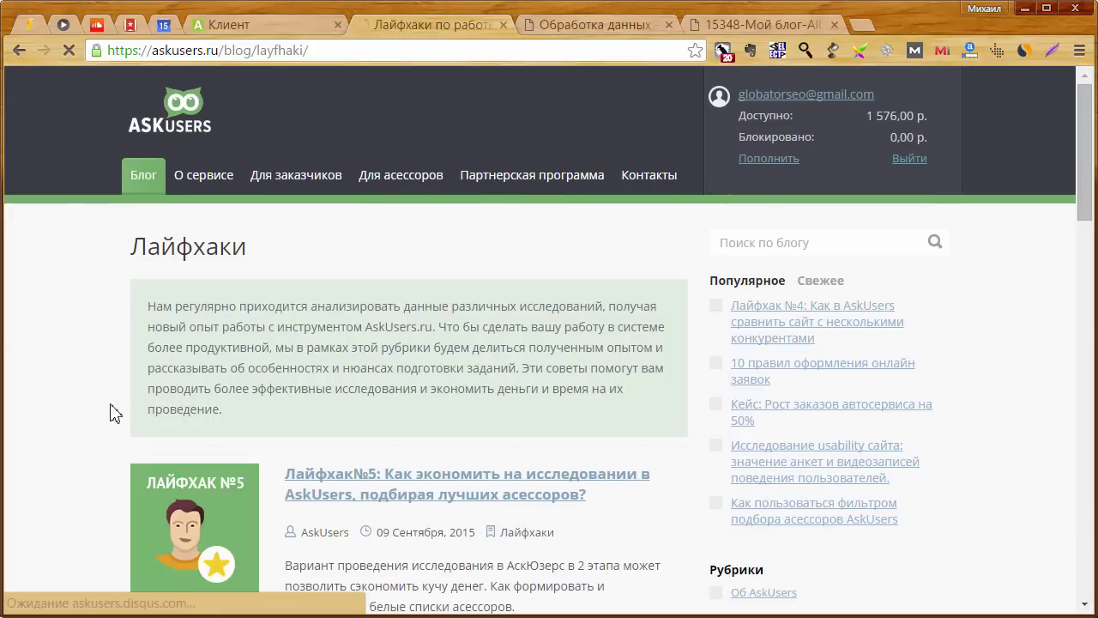
Step: Look through the «Лайфхаки» article list and close the blog page
{"action": "scroll", "coordinate": [90, 463], "scroll_direction": "down", "scroll_amount": 2}
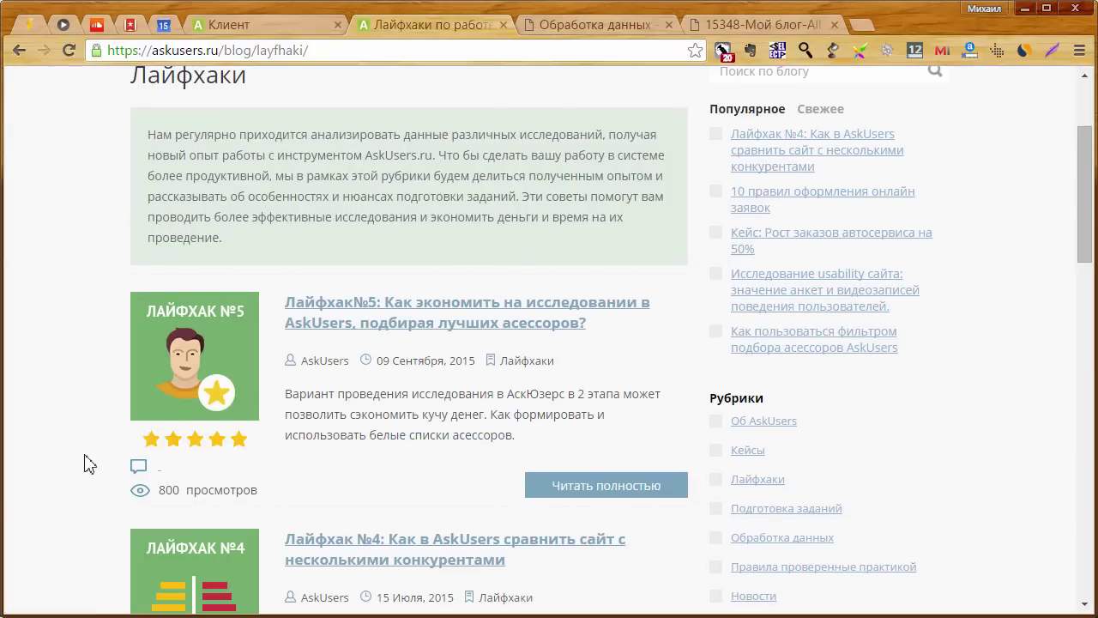
{"action": "scroll", "coordinate": [90, 464], "scroll_direction": "down", "scroll_amount": 2}
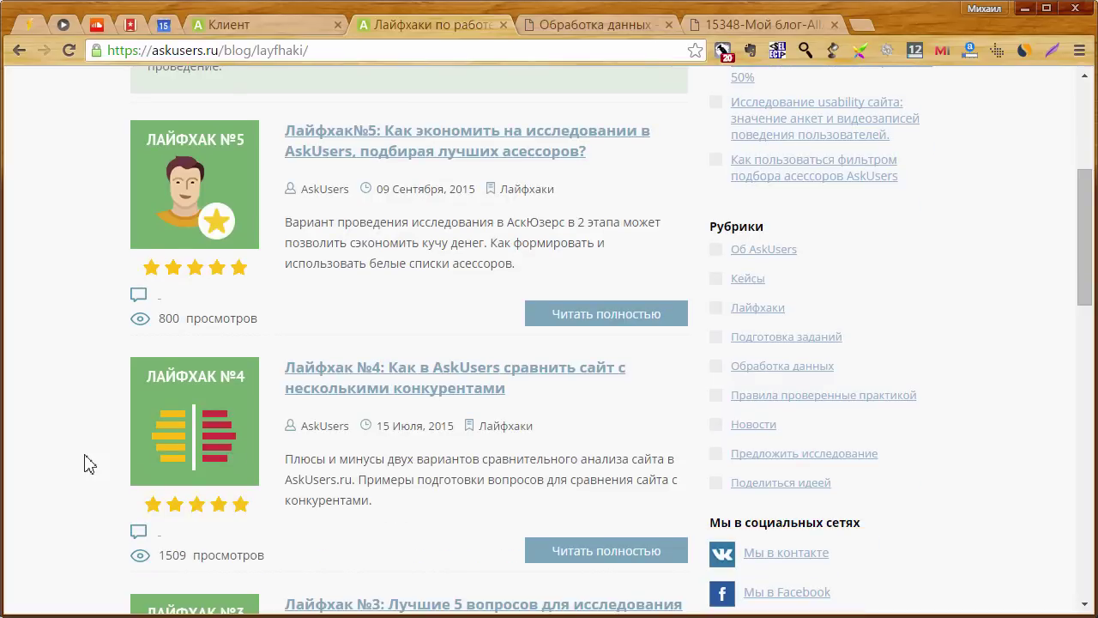
{"action": "scroll", "coordinate": [90, 463], "scroll_direction": "down", "scroll_amount": 1}
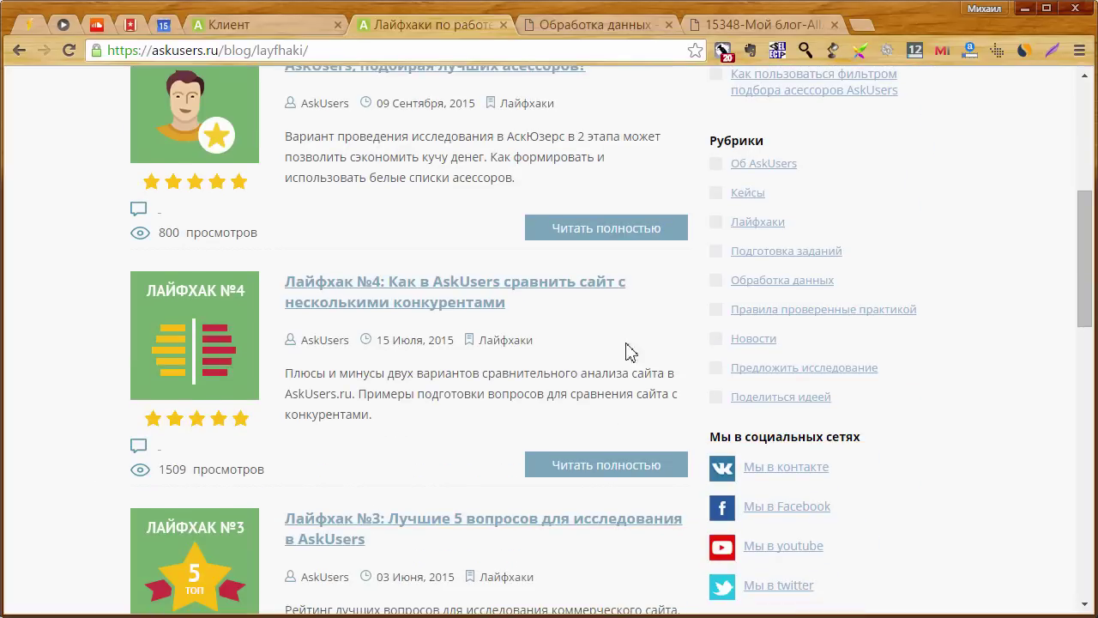
{"action": "scroll", "coordinate": [528, 313], "scroll_direction": "up", "scroll_amount": 1}
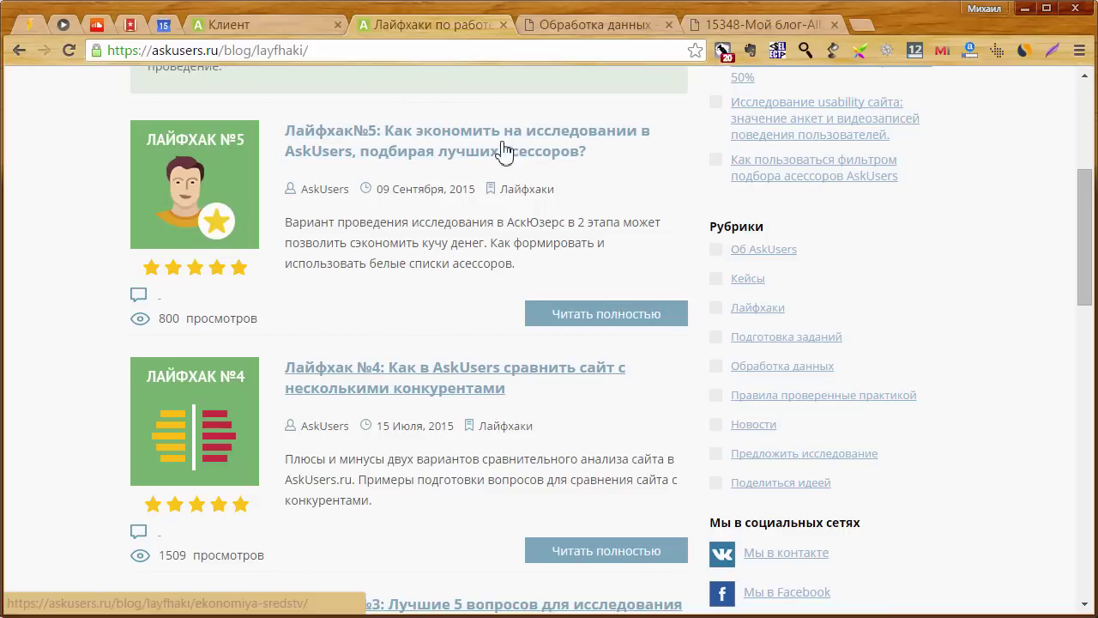
{"action": "scroll", "coordinate": [476, 356], "scroll_direction": "down", "scroll_amount": 2}
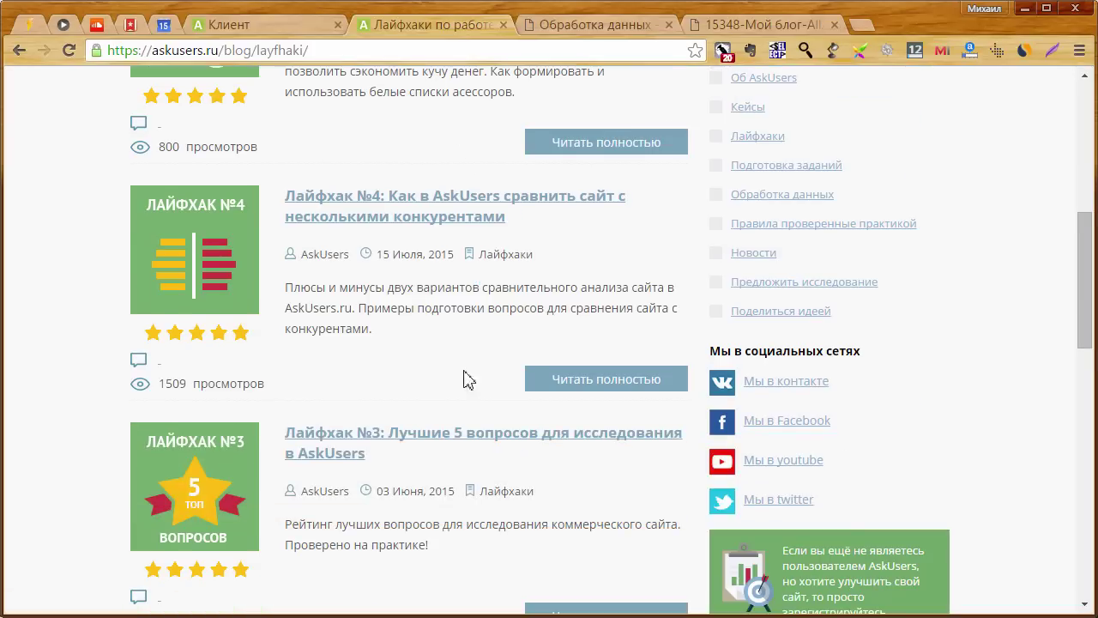
{"action": "scroll", "coordinate": [635, 480], "scroll_direction": "down", "scroll_amount": 2}
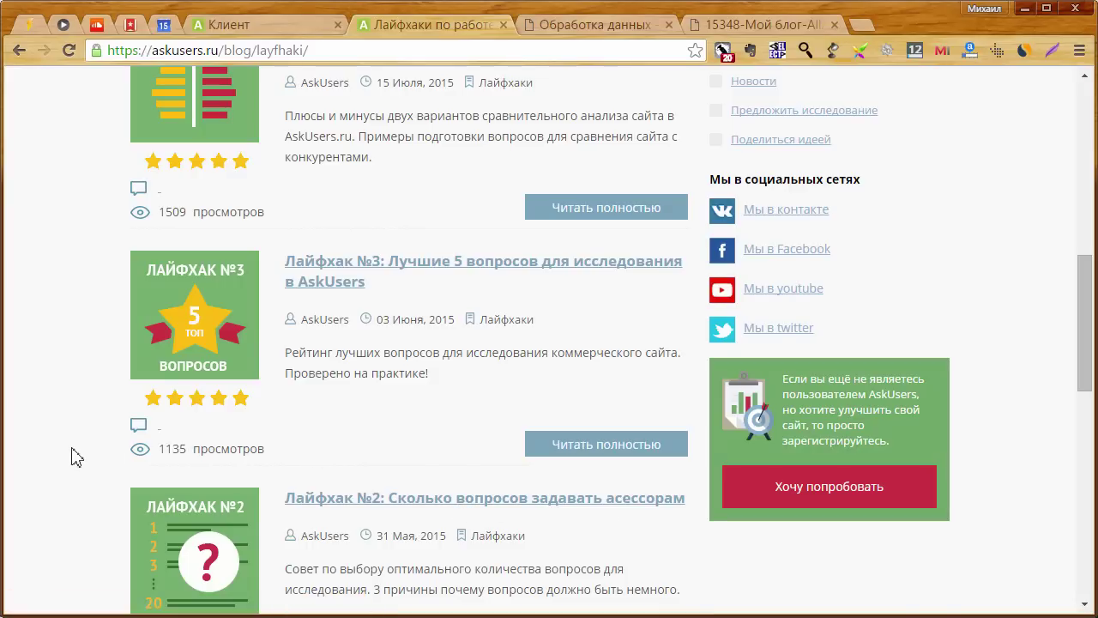
{"action": "key", "text": "ctrl+w"}
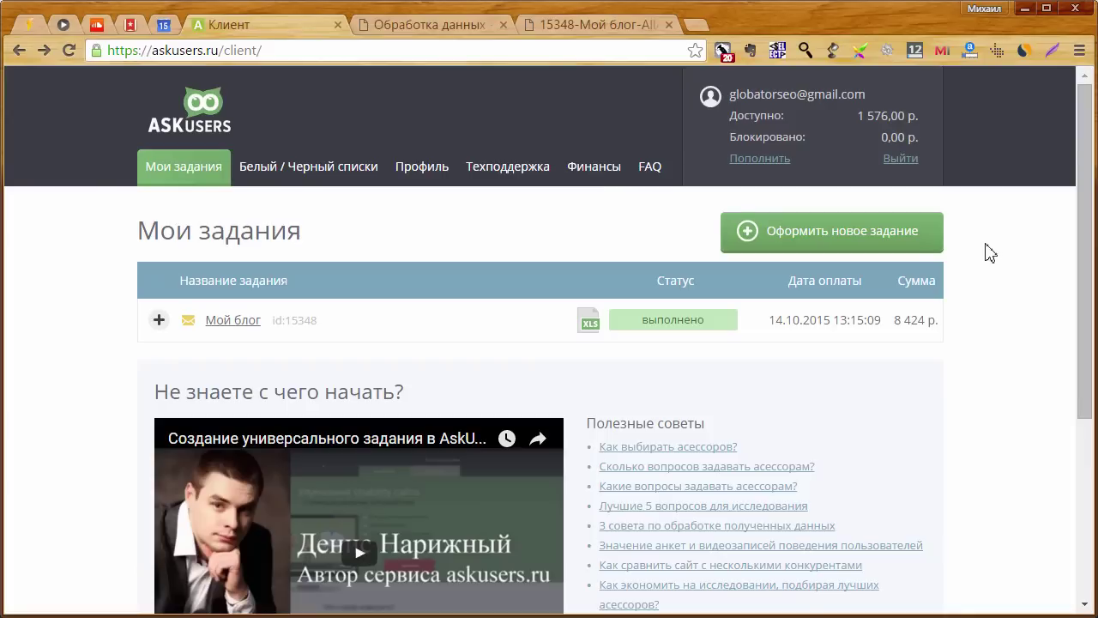
Step: Start a new task and set its internal name to «Анализ сайта»
{"action": "left_click", "coordinate": [886, 240]}
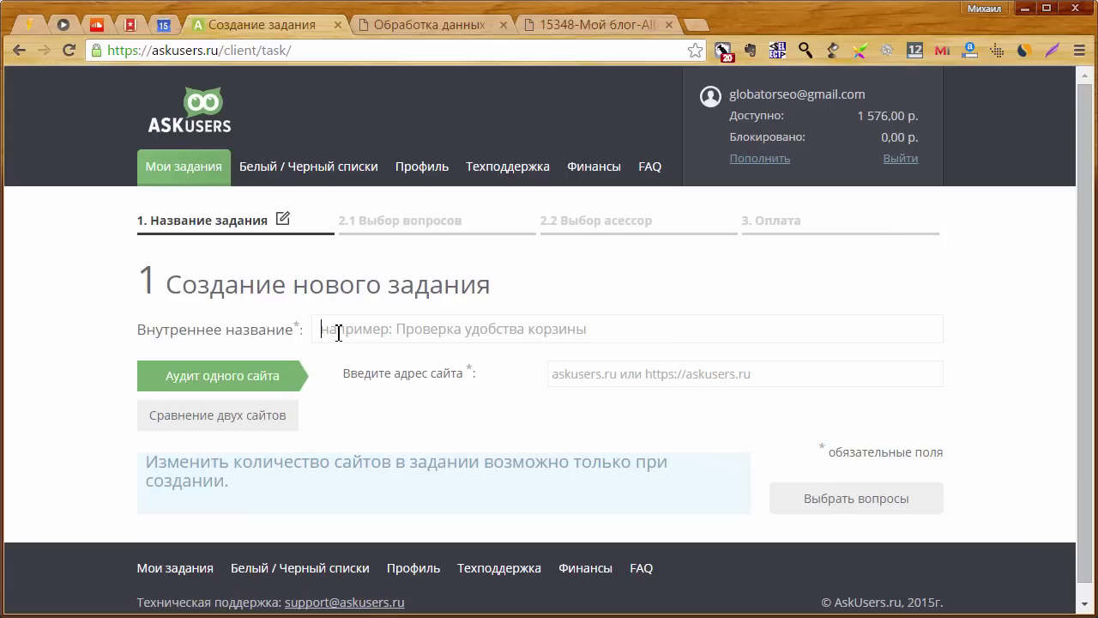
{"action": "left_click", "coordinate": [339, 332]}
{"action": "type", "text": "A"}
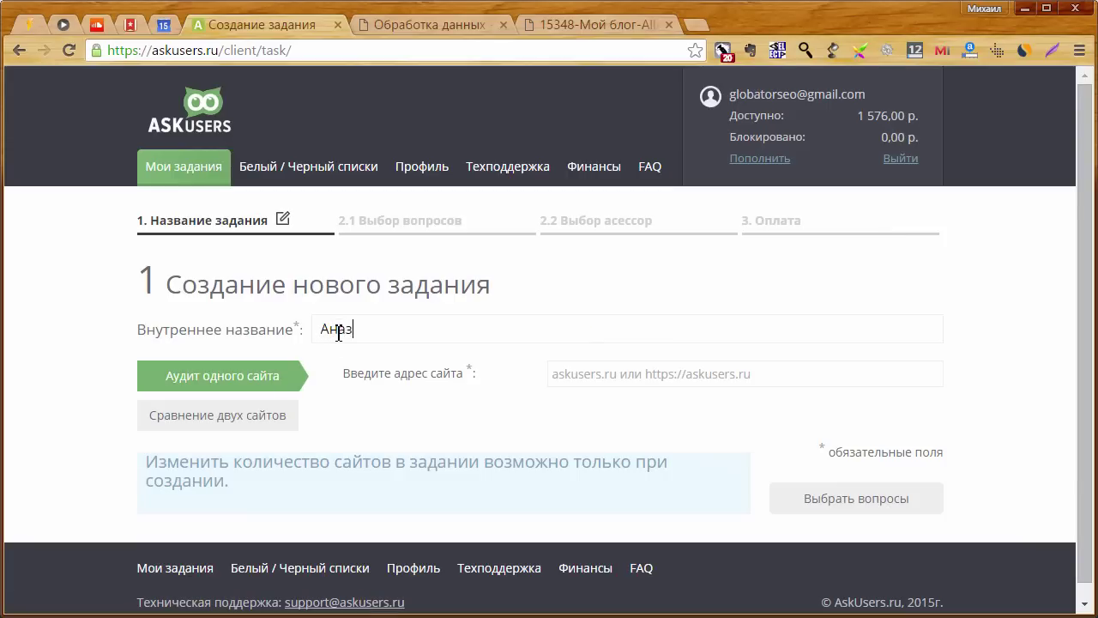
{"action": "type", "text": "нализ сайта"}
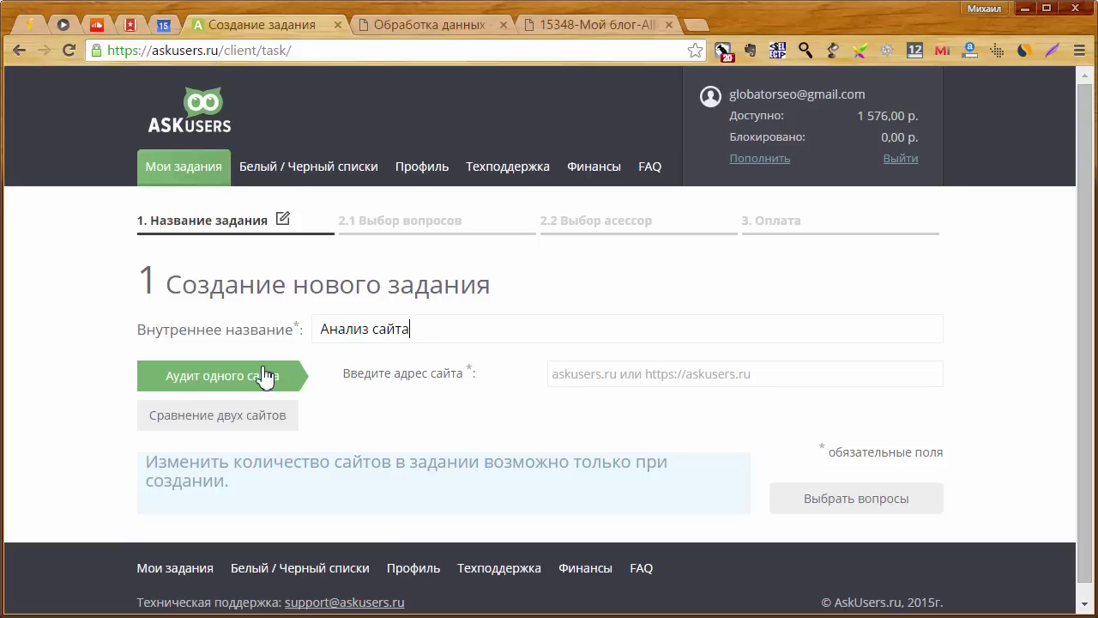
Step: Set the task to a single-site audit of shakin.ru and continue to question selection
{"action": "left_click", "coordinate": [638, 374]}
{"action": "left_click", "coordinate": [221, 418]}
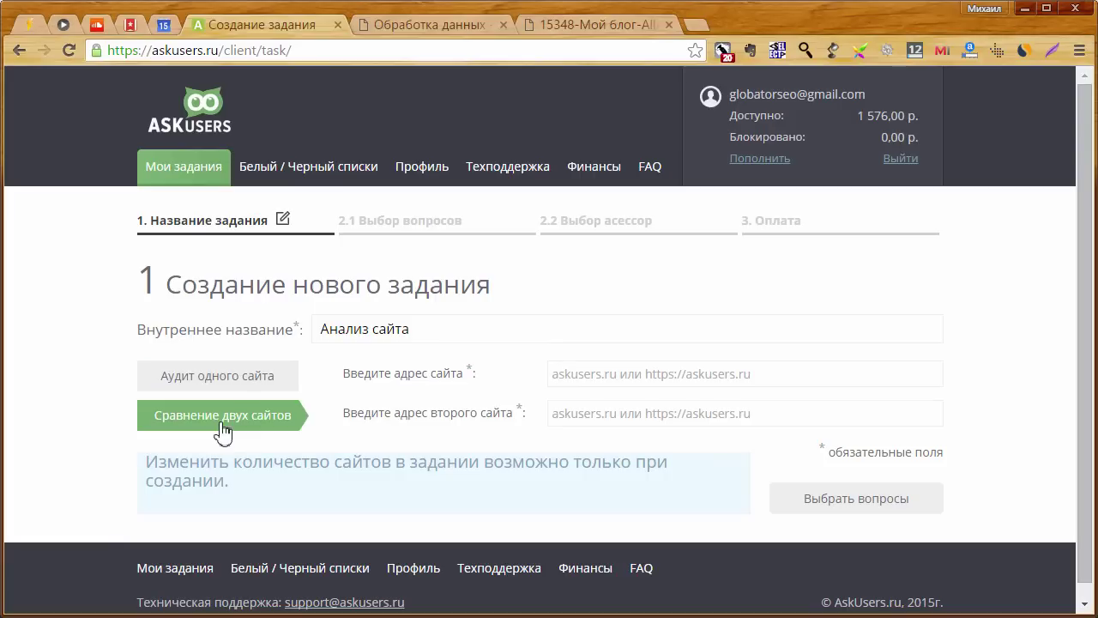
{"action": "left_click", "coordinate": [236, 391]}
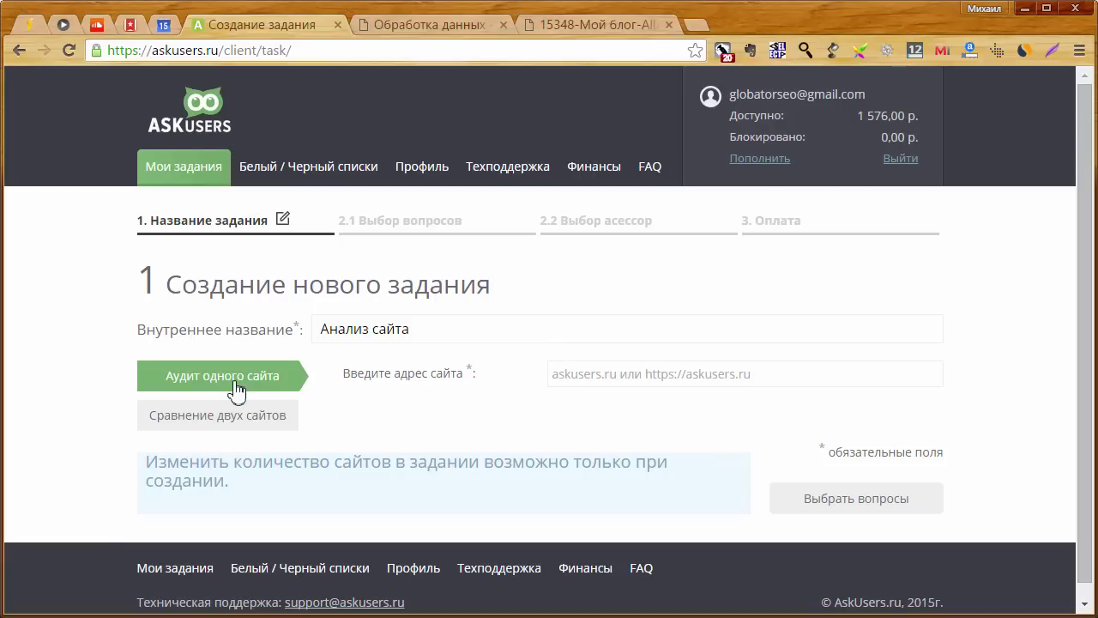
{"action": "type", "text": "shakin.ru"}
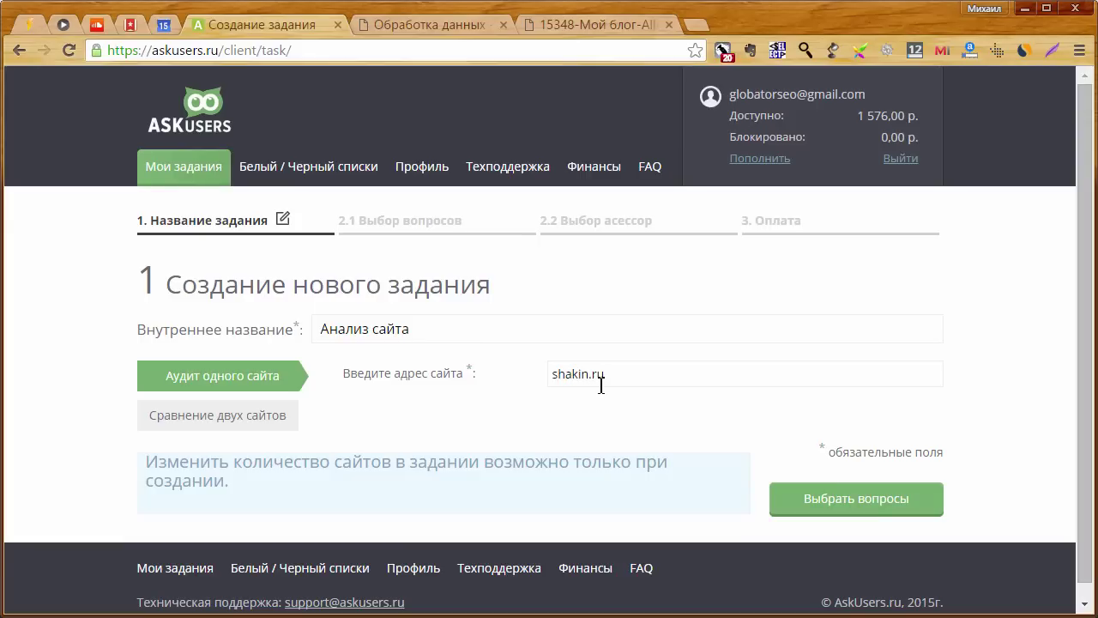
{"action": "left_click", "coordinate": [843, 501]}
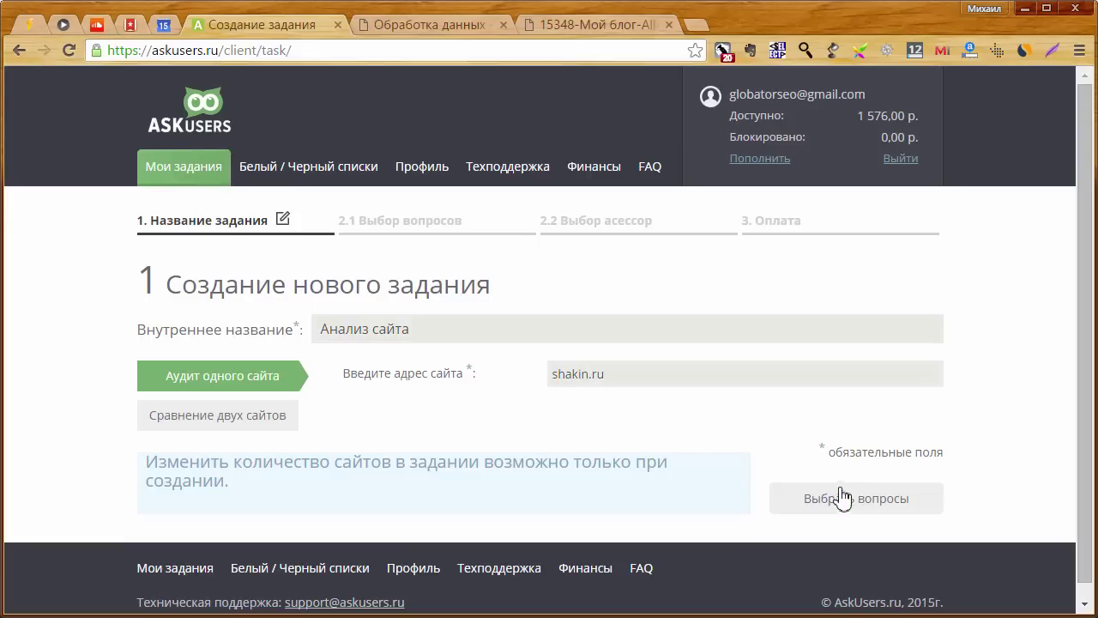
Step: Examine the full list of questions available for the task
{"action": "scroll", "coordinate": [493, 427], "scroll_direction": "down", "scroll_amount": 1}
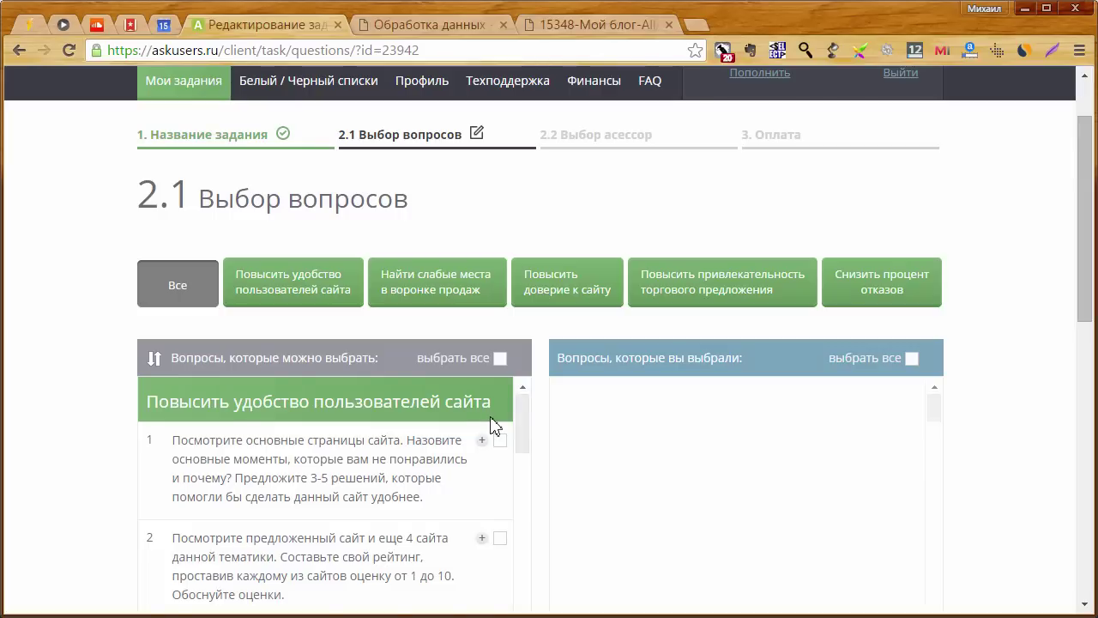
{"action": "scroll", "coordinate": [491, 423], "scroll_direction": "down", "scroll_amount": 3}
{"action": "scroll", "coordinate": [491, 424], "scroll_direction": "up", "scroll_amount": 4}
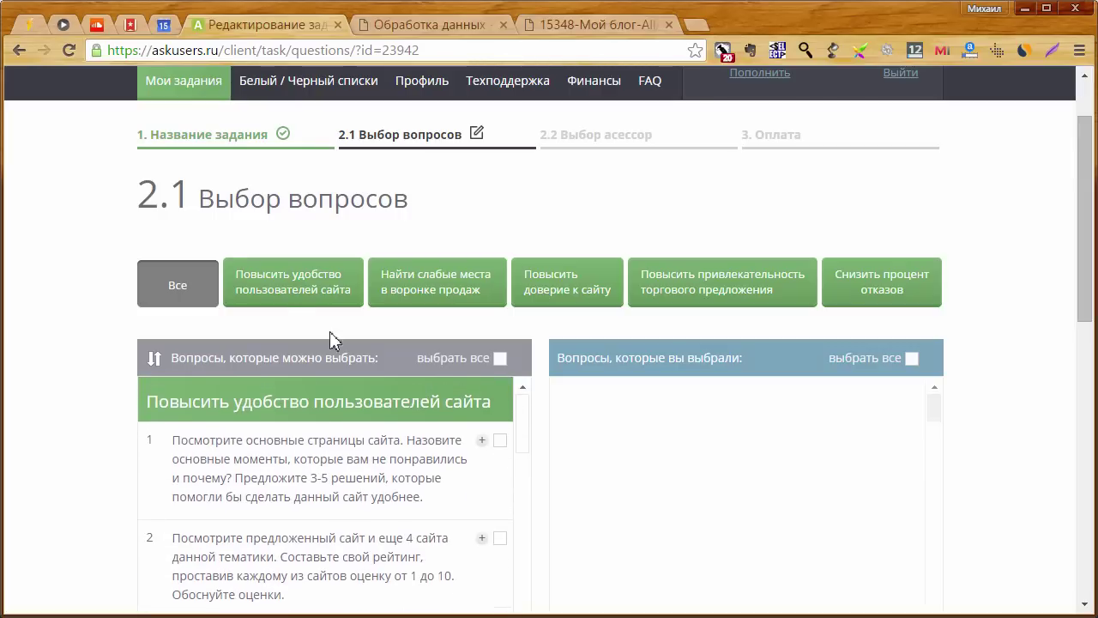
{"action": "left_click", "coordinate": [283, 296]}
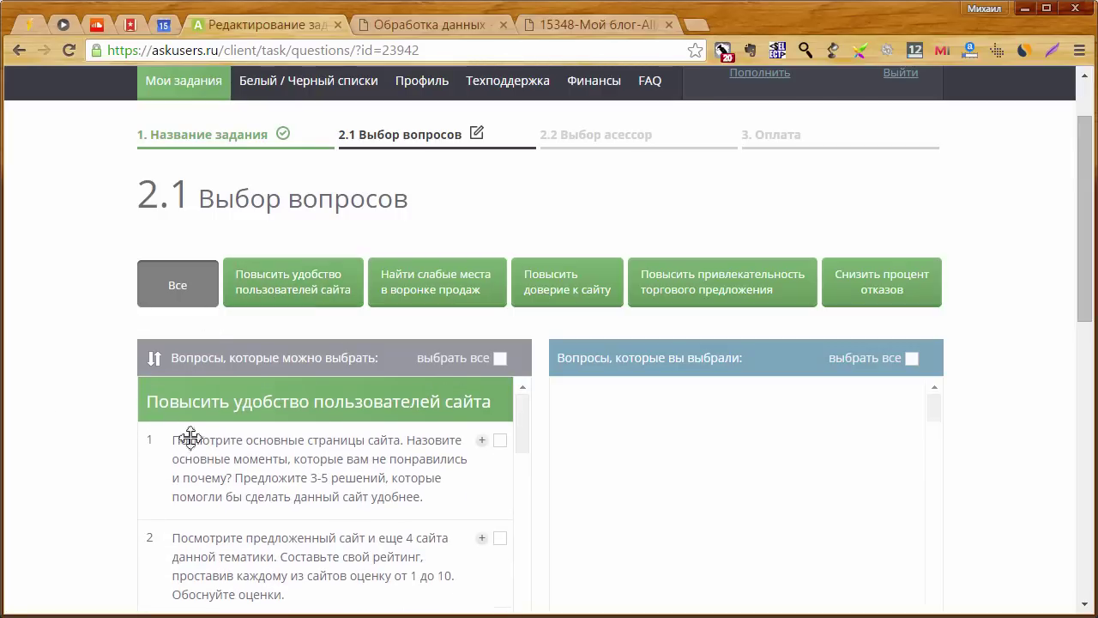
{"action": "scroll", "coordinate": [206, 441], "scroll_direction": "down", "scroll_amount": 4}
{"action": "scroll", "coordinate": [209, 442], "scroll_direction": "down", "scroll_amount": 6}
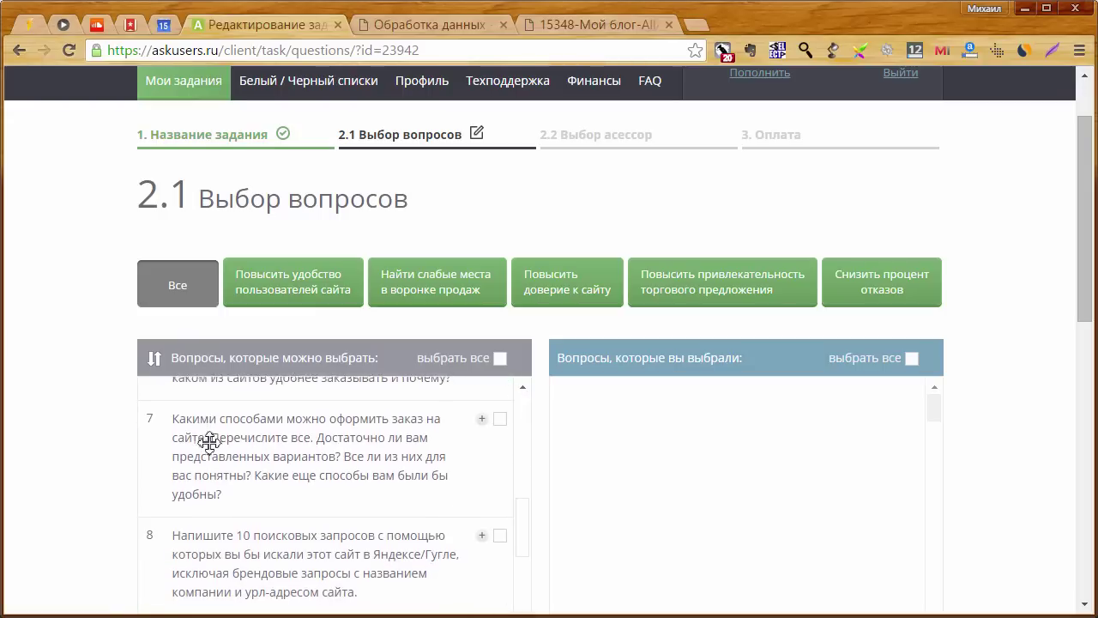
{"action": "scroll", "coordinate": [210, 442], "scroll_direction": "down", "scroll_amount": 3}
{"action": "scroll", "coordinate": [314, 437], "scroll_direction": "up", "scroll_amount": 4}
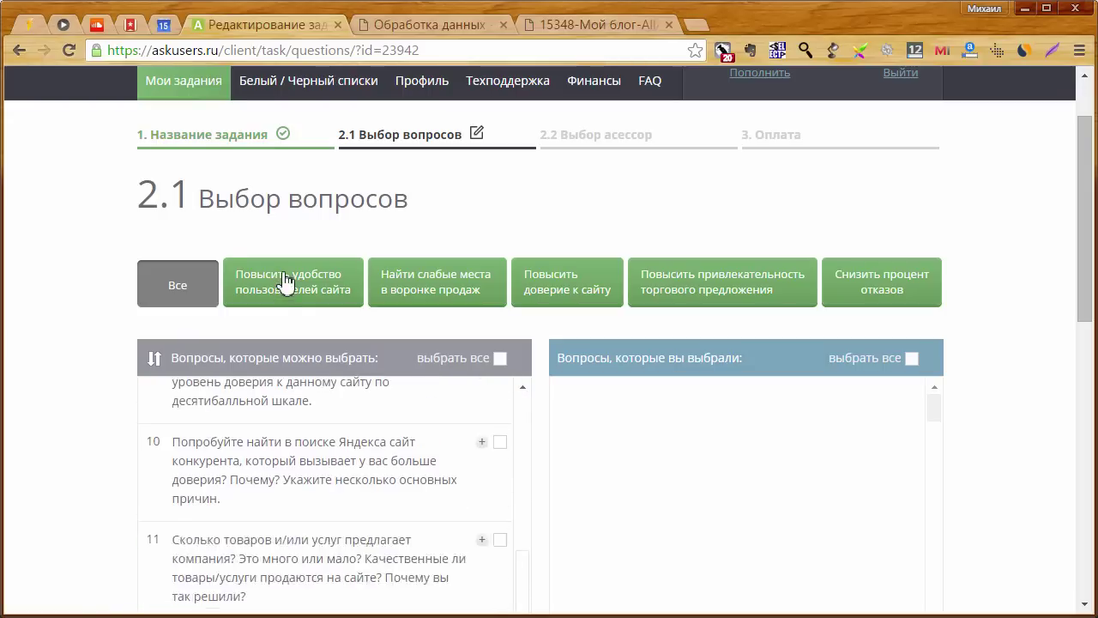
Step: View the «Найти слабые места в воронке продаж» questions and leave the list filtered to «Повысить удобство пользователей сайта»
{"action": "left_click", "coordinate": [310, 295]}
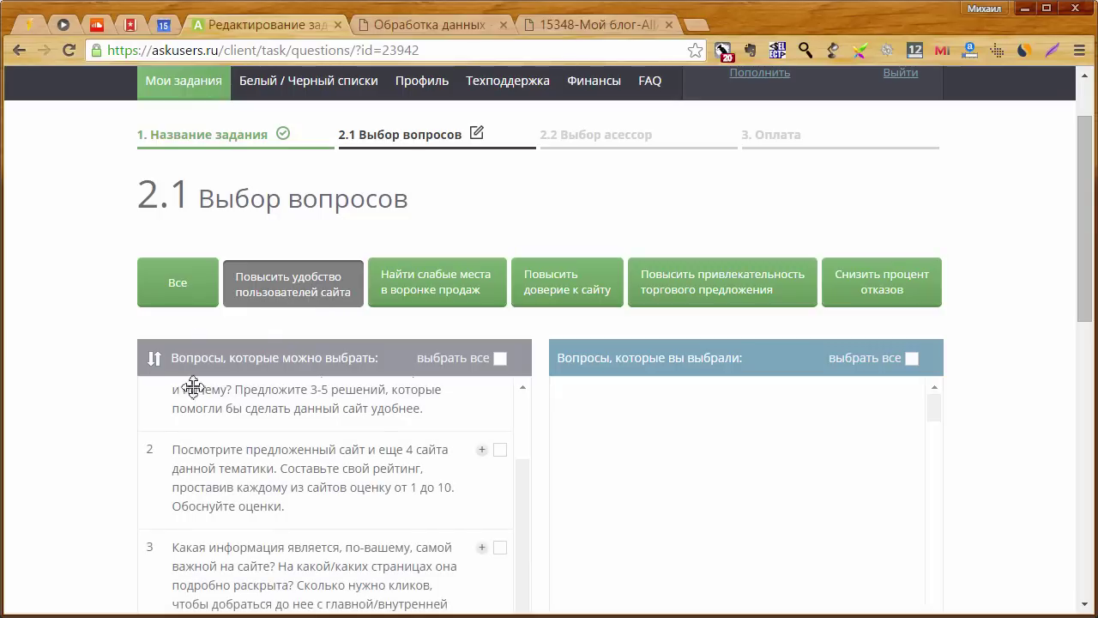
{"action": "scroll", "coordinate": [309, 467], "scroll_direction": "up", "scroll_amount": 1}
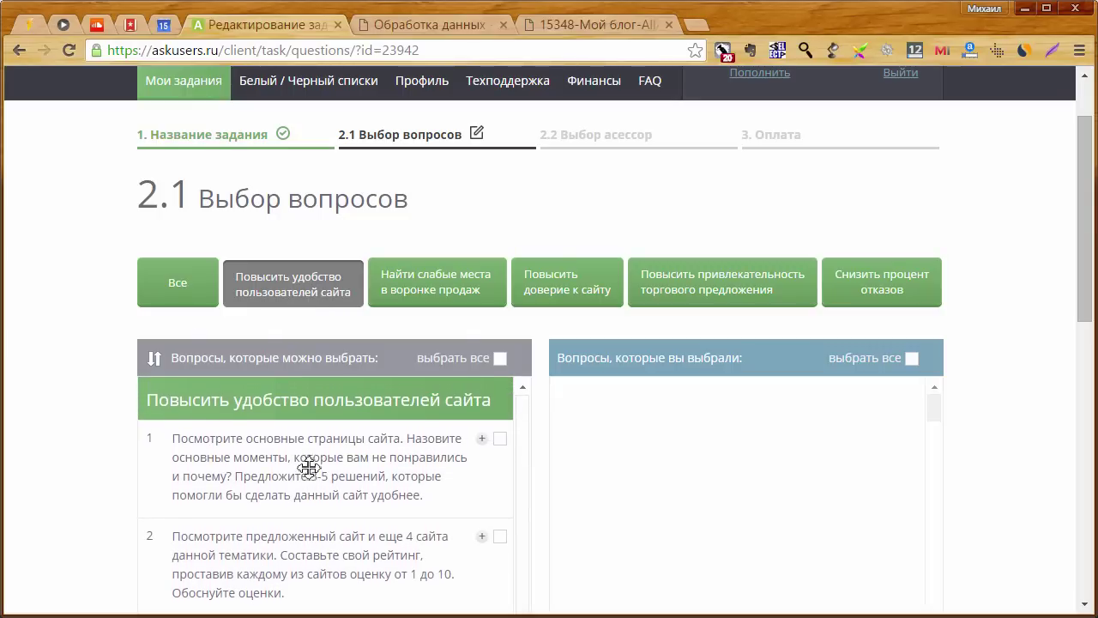
{"action": "left_click", "coordinate": [455, 290]}
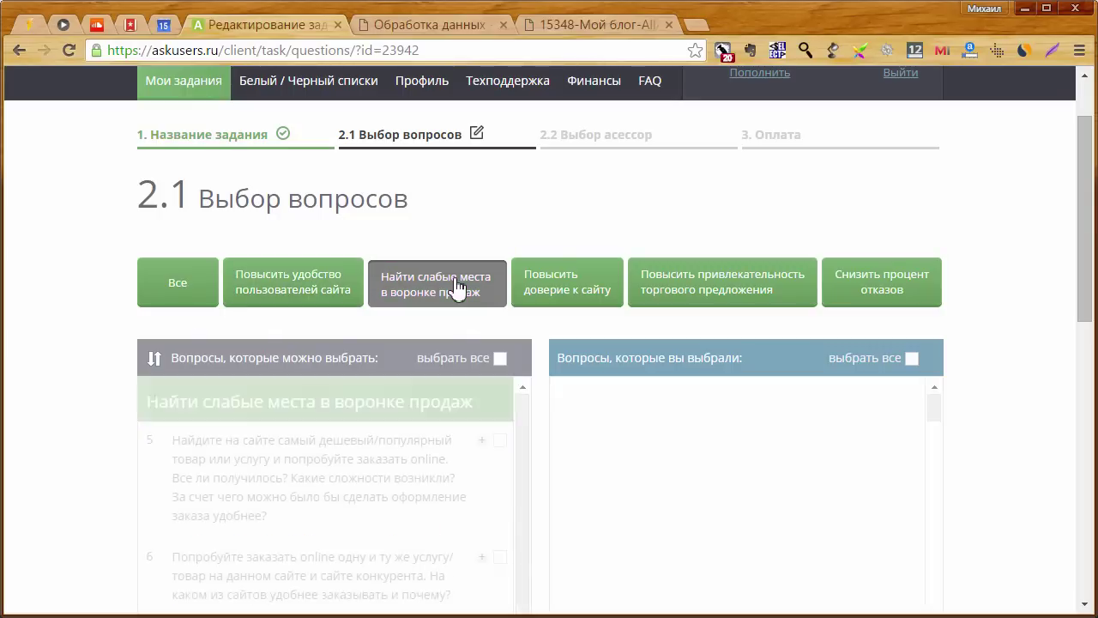
{"action": "left_click", "coordinate": [274, 290]}
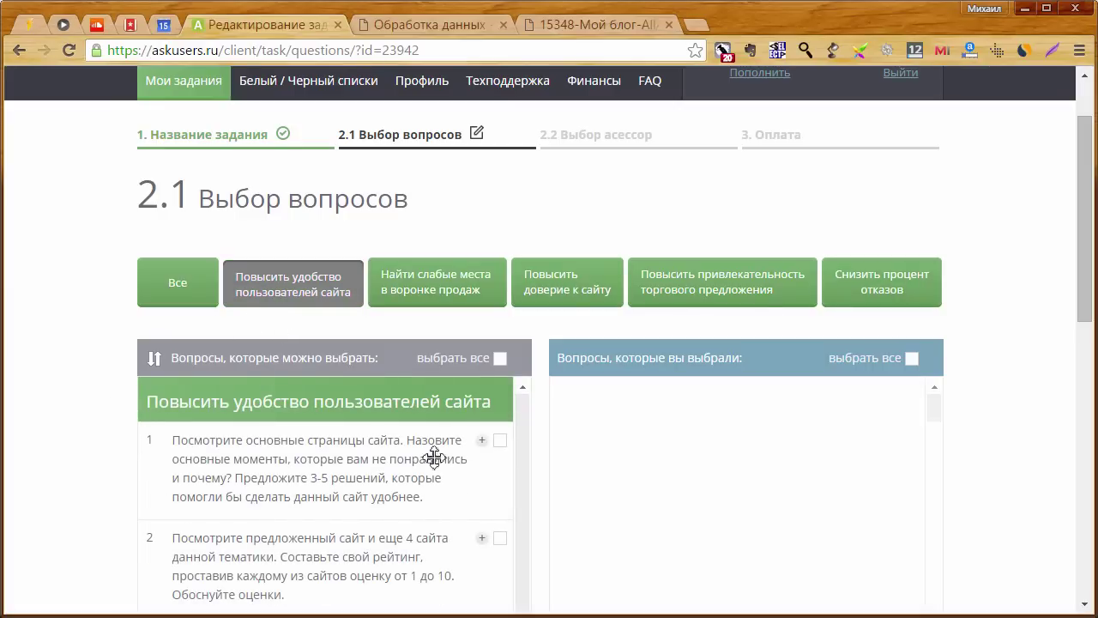
Step: Examine the comment fields attached to questions 1 and 2, leaving question 2's comment field expanded
{"action": "left_click", "coordinate": [482, 442]}
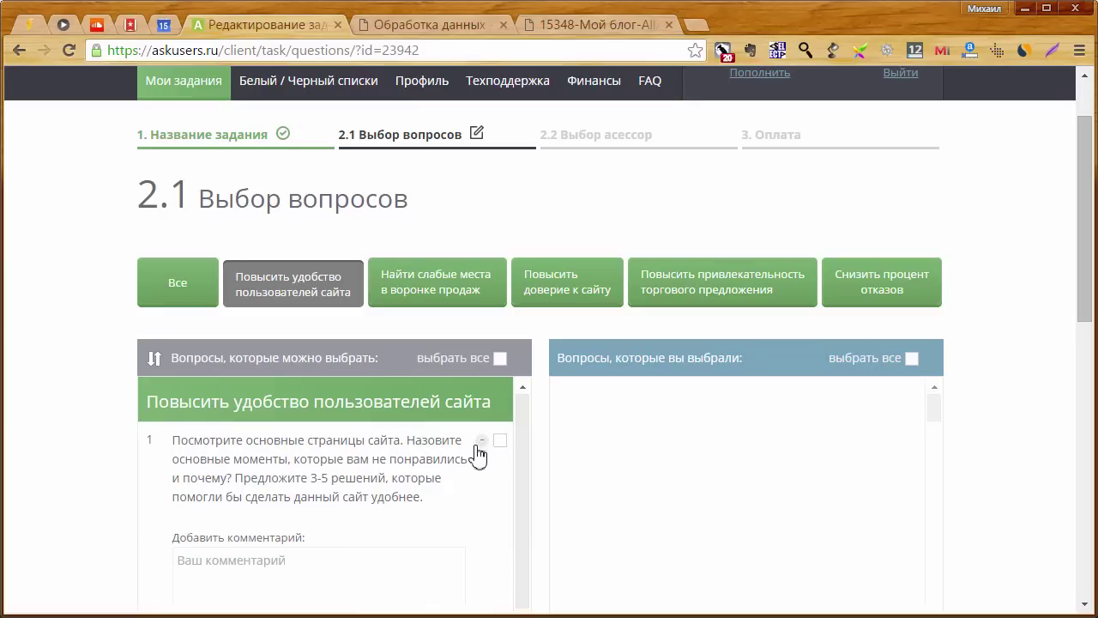
{"action": "left_click", "coordinate": [193, 568]}
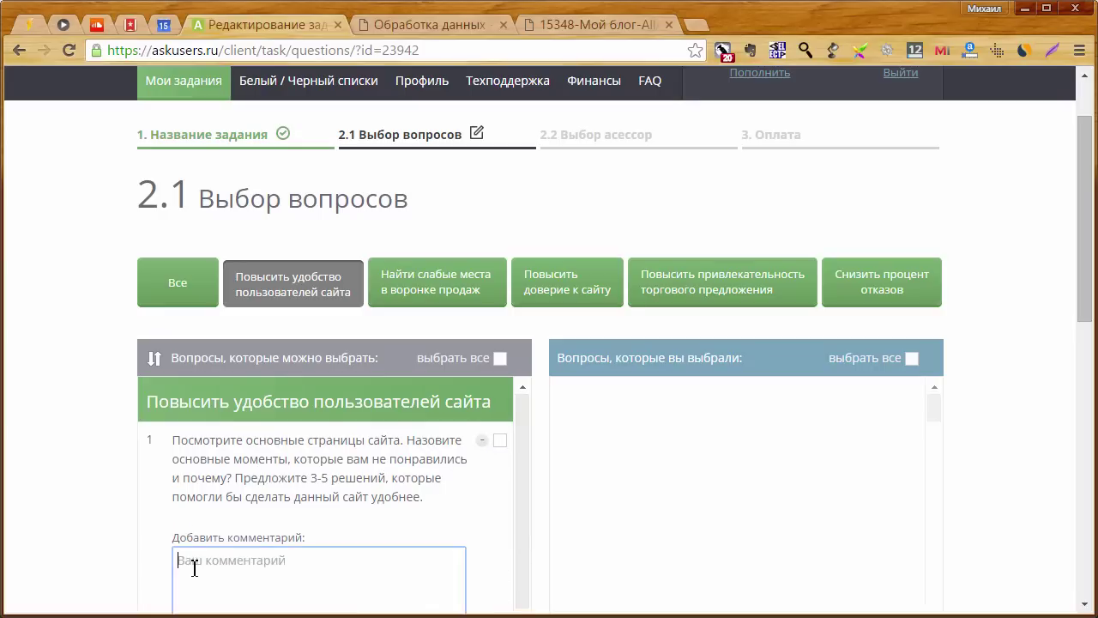
{"action": "scroll", "coordinate": [194, 568], "scroll_direction": "down", "scroll_amount": 1}
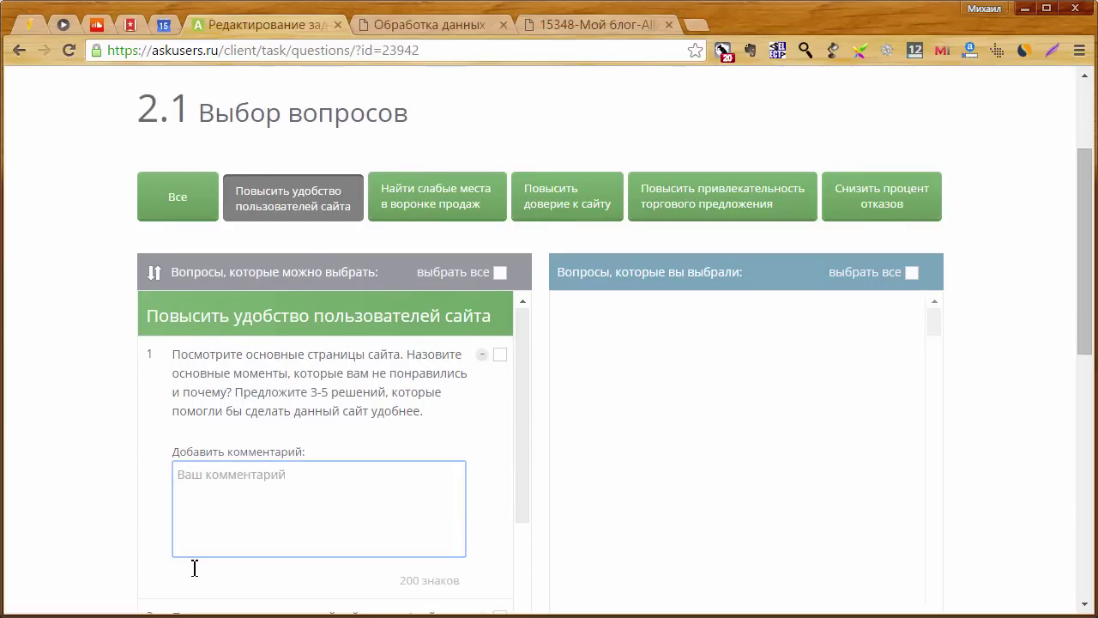
{"action": "left_click", "coordinate": [483, 354]}
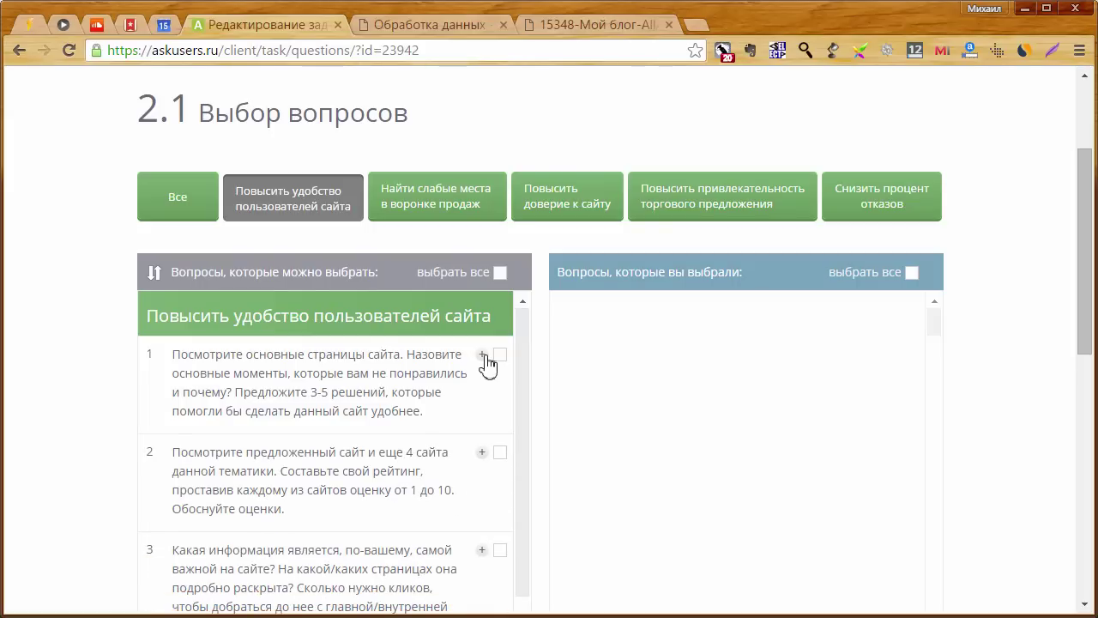
{"action": "left_click", "coordinate": [483, 355]}
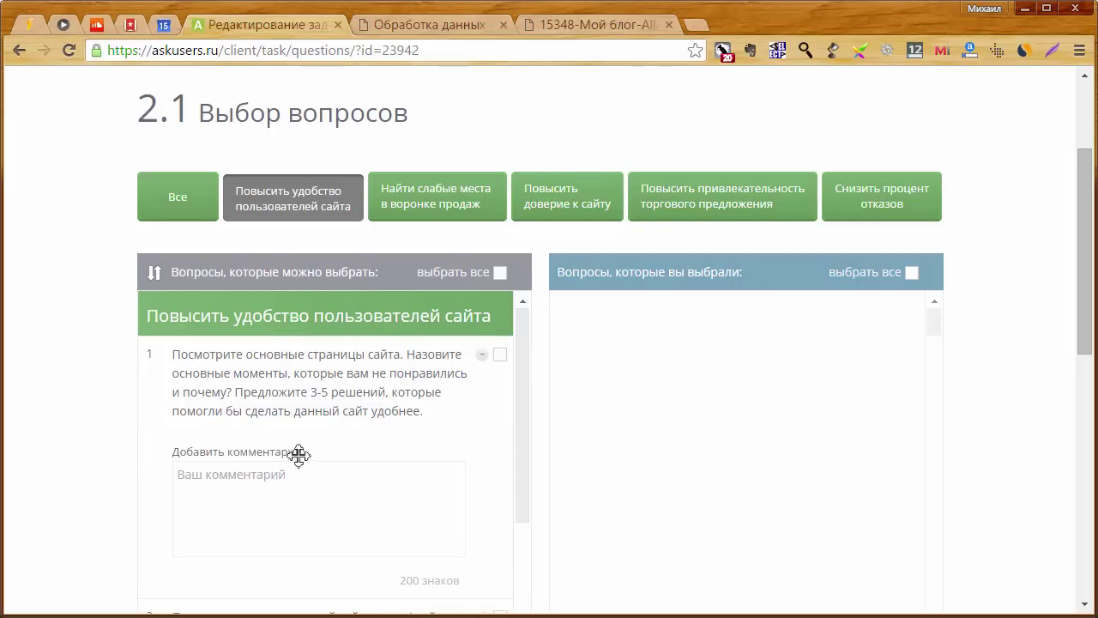
{"action": "left_click", "coordinate": [215, 479]}
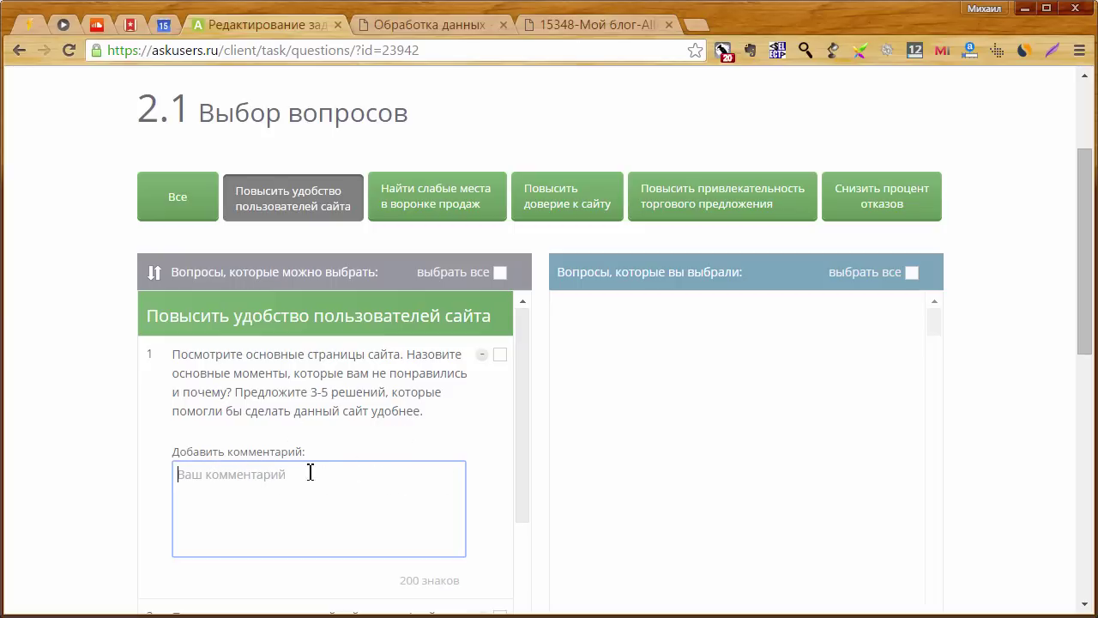
{"action": "left_click", "coordinate": [482, 355]}
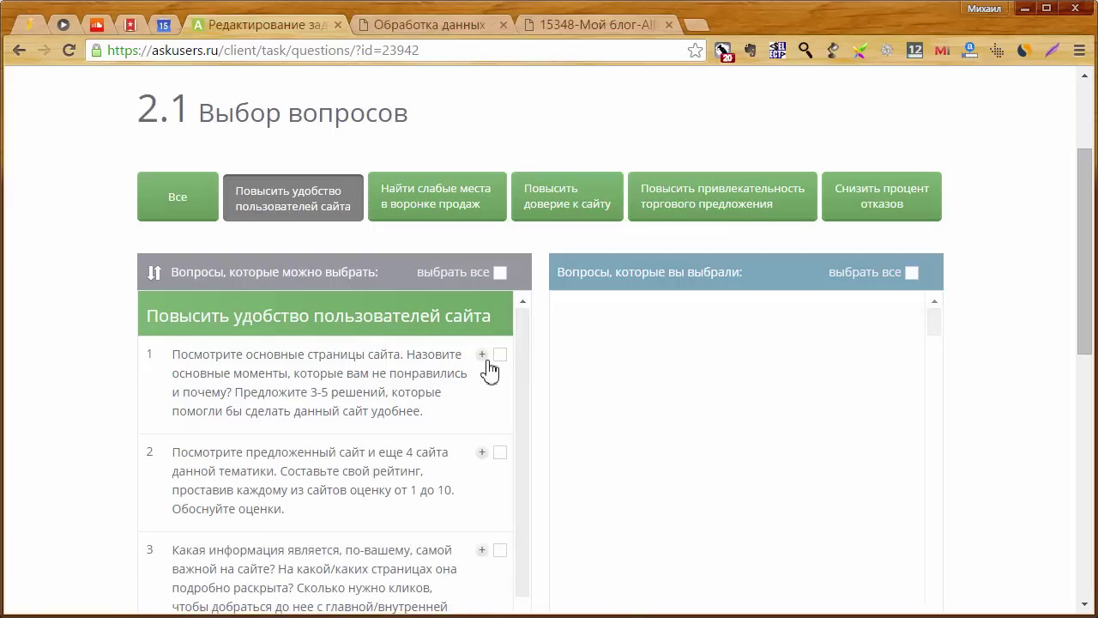
{"action": "scroll", "coordinate": [420, 413], "scroll_direction": "down", "scroll_amount": 1}
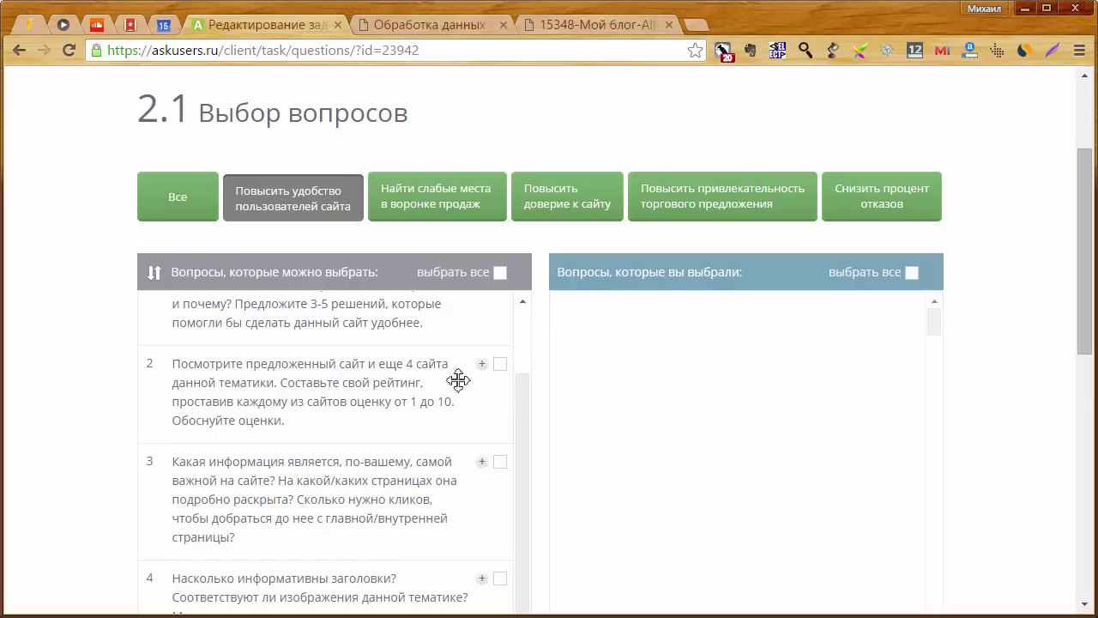
{"action": "left_click", "coordinate": [482, 365]}
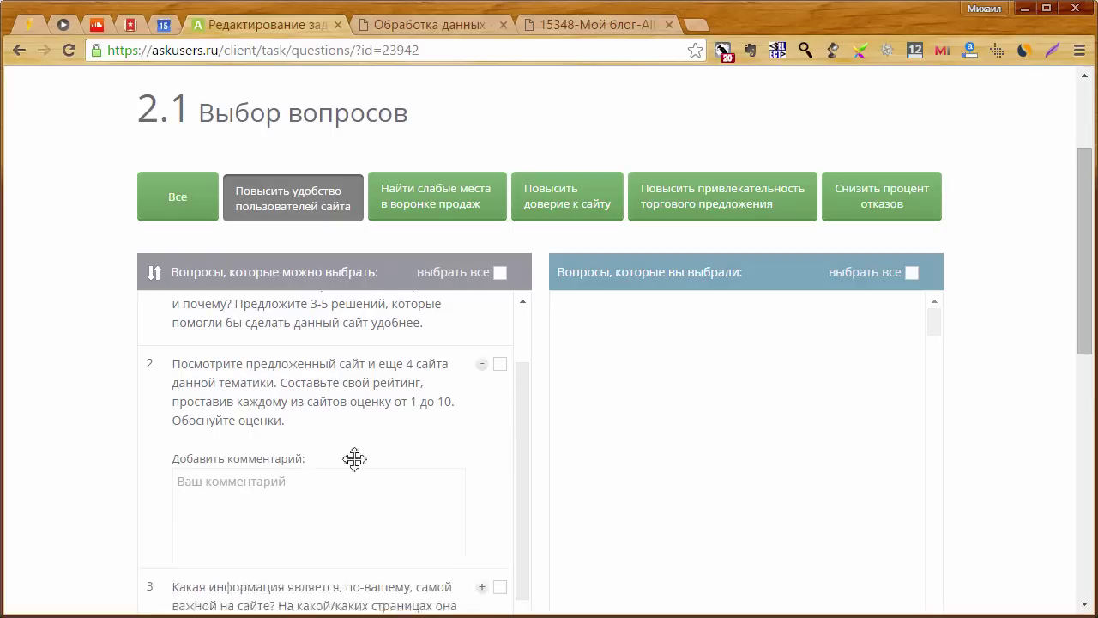
Step: Collapse question 2's comment field and add questions 1, 2 and 4 to the chosen questions
{"action": "left_click", "coordinate": [230, 486]}
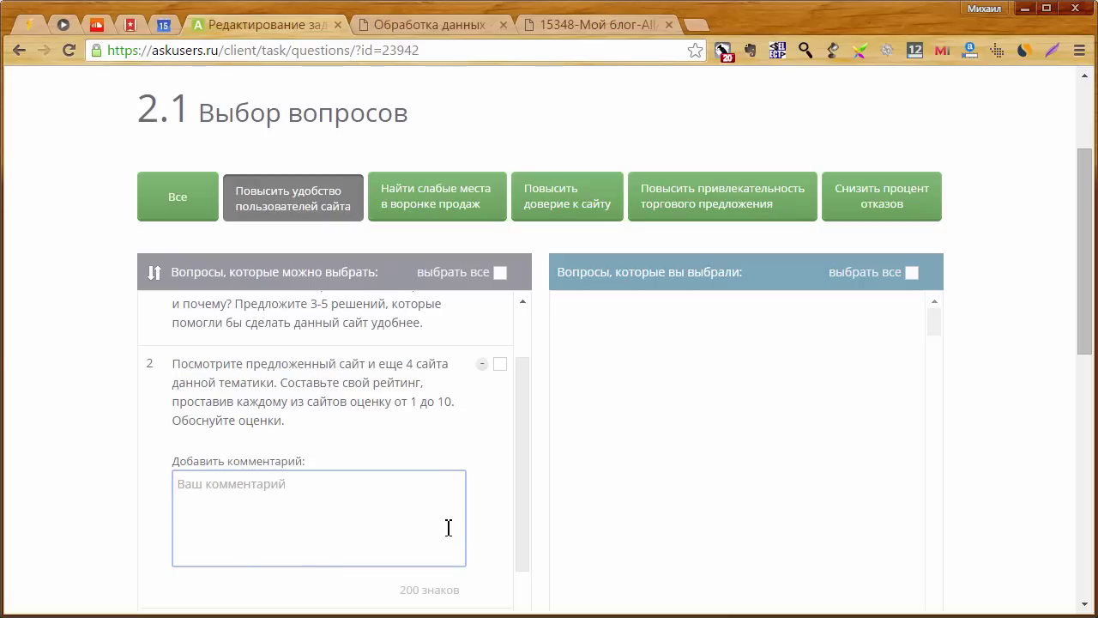
{"action": "left_click", "coordinate": [483, 364]}
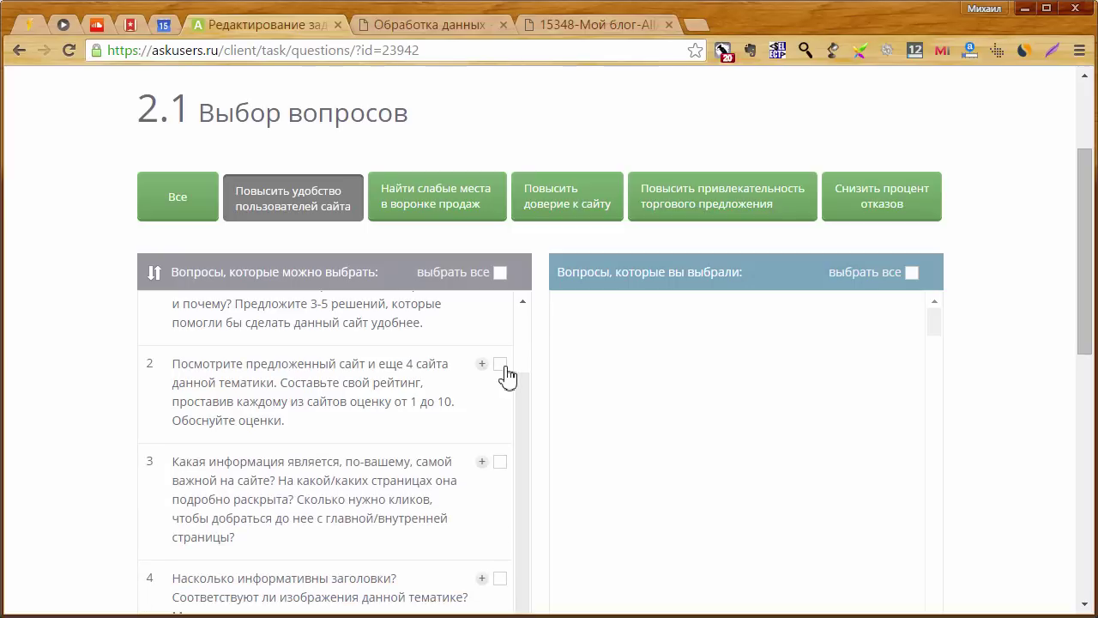
{"action": "left_click", "coordinate": [501, 367]}
{"action": "scroll", "coordinate": [421, 435], "scroll_direction": "up", "scroll_amount": 1}
{"action": "scroll", "coordinate": [458, 446], "scroll_direction": "down", "scroll_amount": 1}
{"action": "scroll", "coordinate": [303, 493], "scroll_direction": "down", "scroll_amount": 1}
{"action": "left_click", "coordinate": [500, 493]}
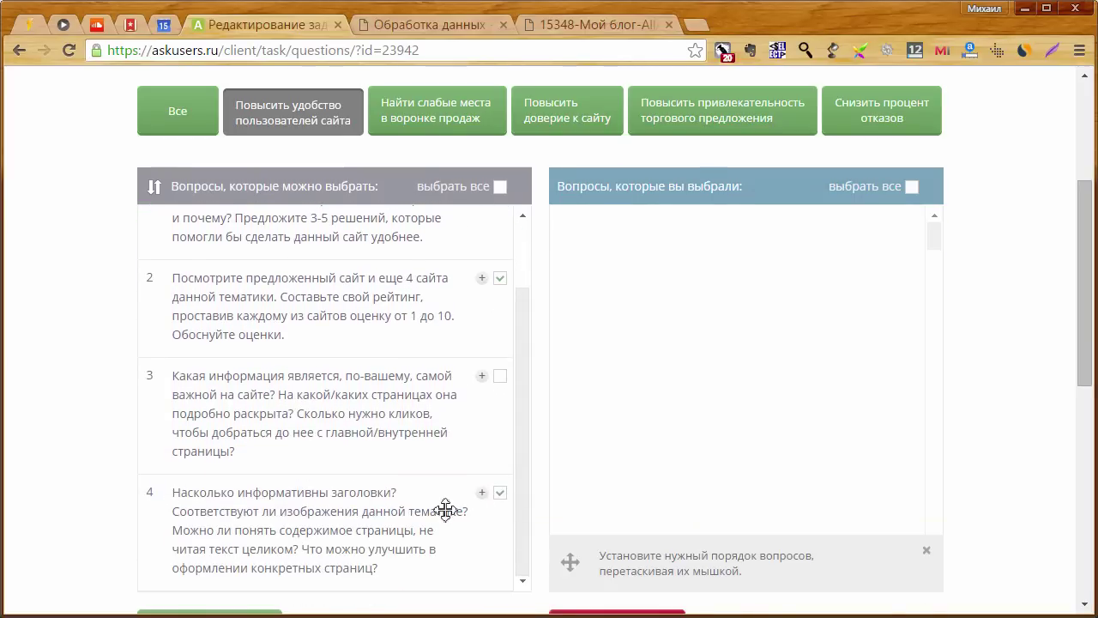
{"action": "scroll", "coordinate": [446, 510], "scroll_direction": "down", "scroll_amount": 3}
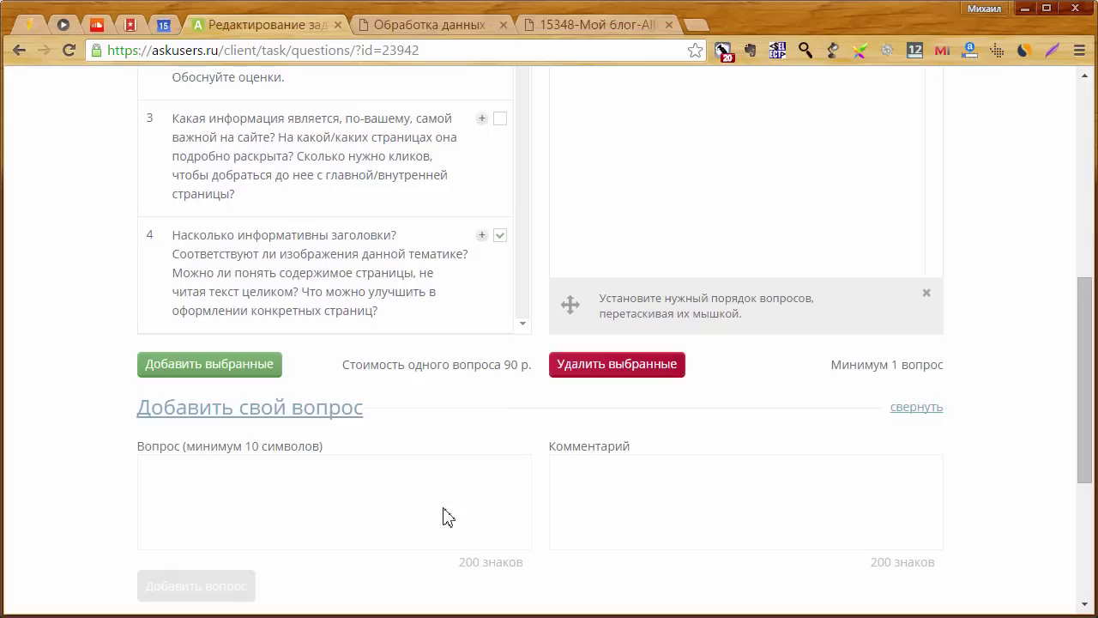
{"action": "left_click", "coordinate": [260, 369]}
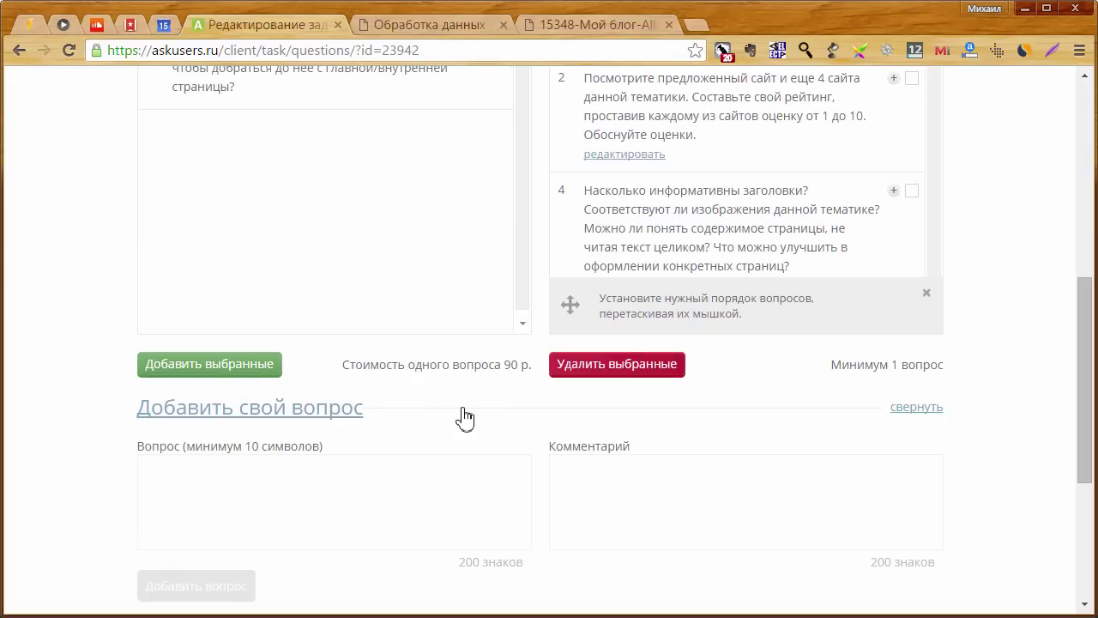
Step: Reorder the chosen questions so that question 4 comes first, followed by questions 1 and 2
{"action": "left_click", "coordinate": [253, 496]}
{"action": "scroll", "coordinate": [78, 414], "scroll_direction": "up", "scroll_amount": 1}
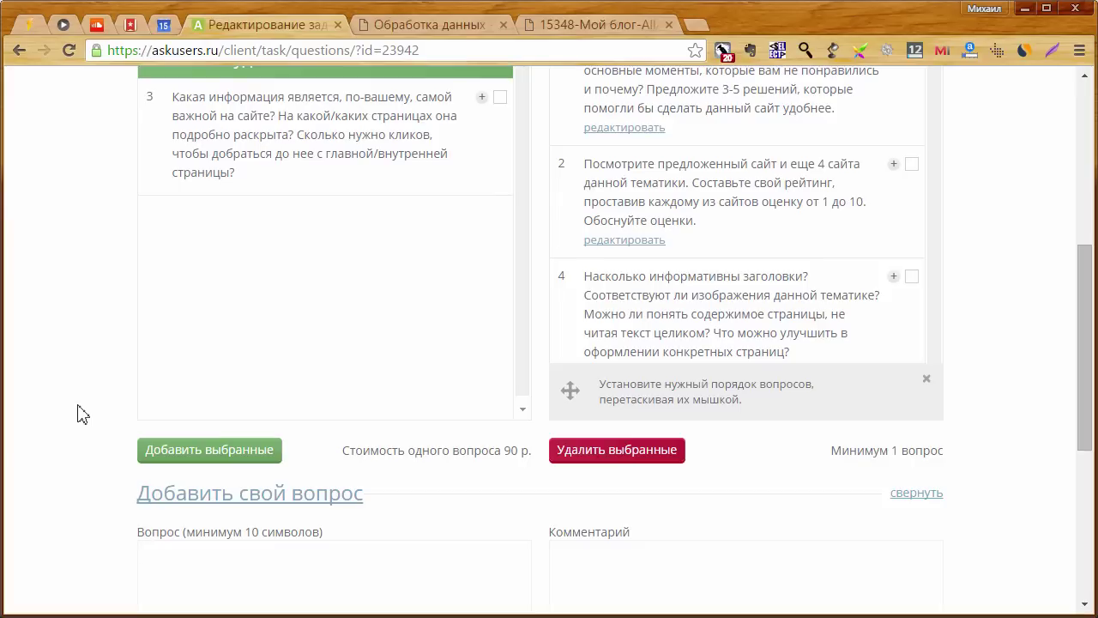
{"action": "scroll", "coordinate": [81, 413], "scroll_direction": "up", "scroll_amount": 1}
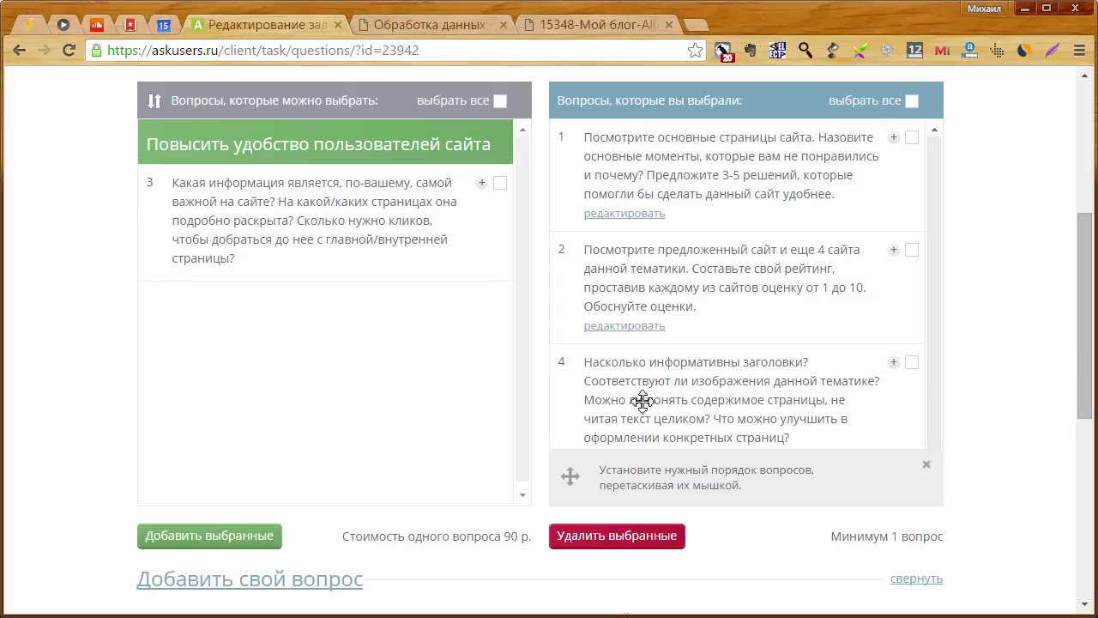
{"action": "left_click_drag", "start_coordinate": [643, 400], "coordinate": [655, 248]}
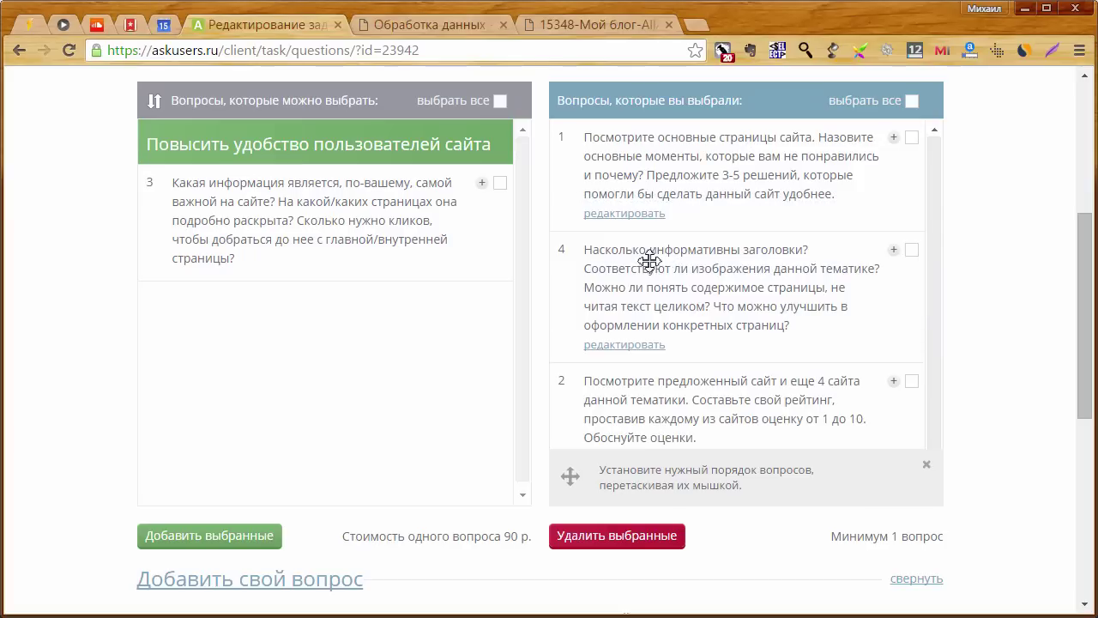
{"action": "left_click_drag", "start_coordinate": [667, 174], "coordinate": [676, 326]}
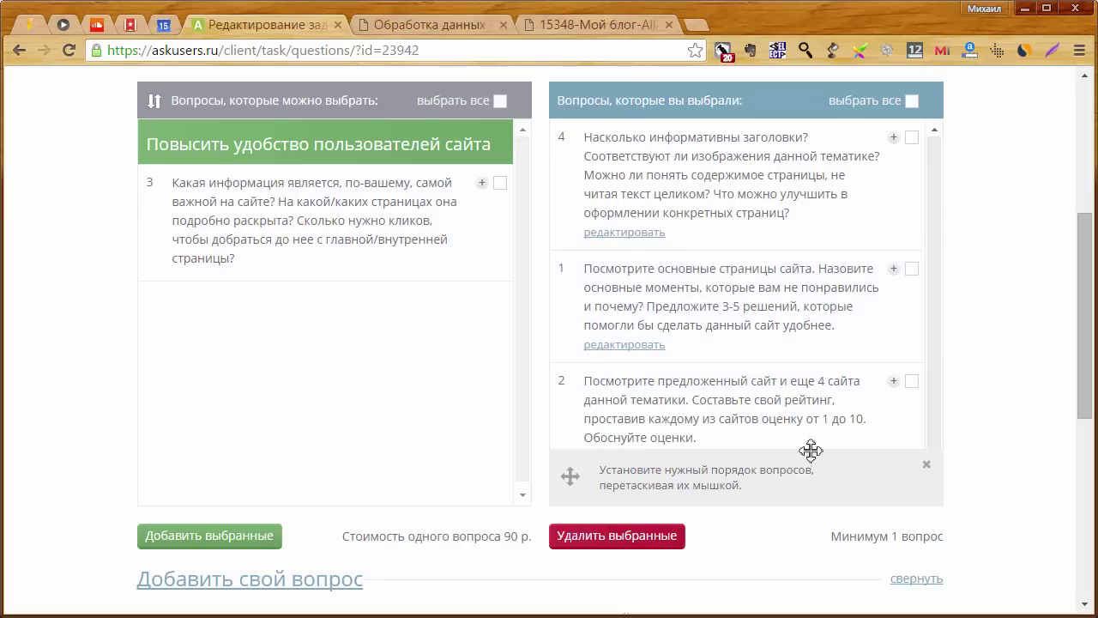
Step: Continue from the chosen questions to the selection of assessors
{"action": "double_click", "coordinate": [1028, 418]}
{"action": "scroll", "coordinate": [1028, 419], "scroll_direction": "down", "scroll_amount": 5}
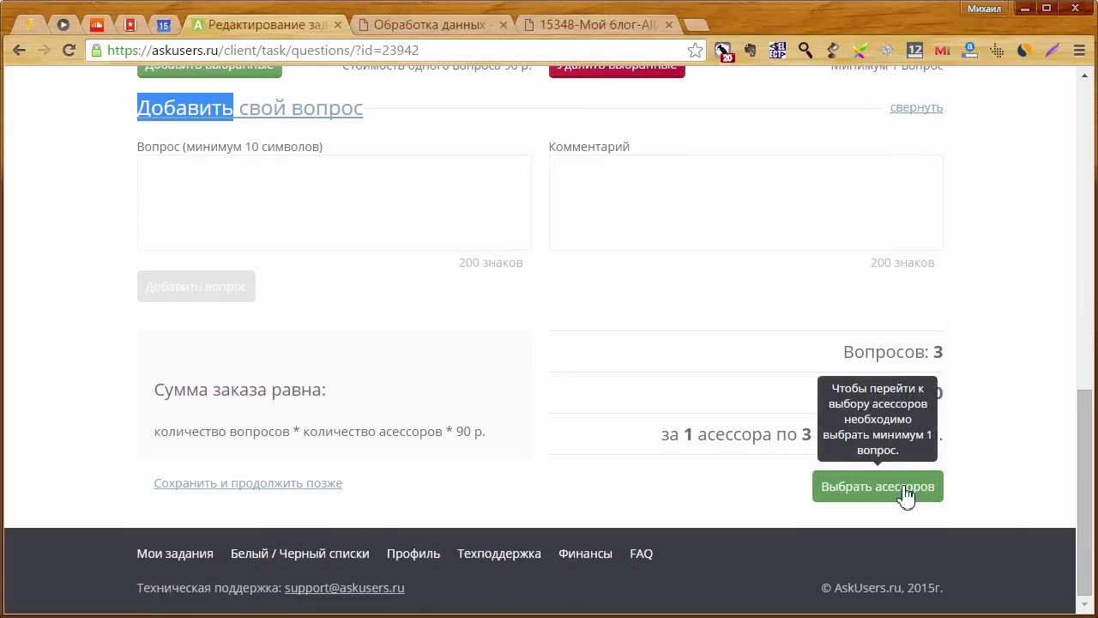
{"action": "left_click", "coordinate": [905, 496]}
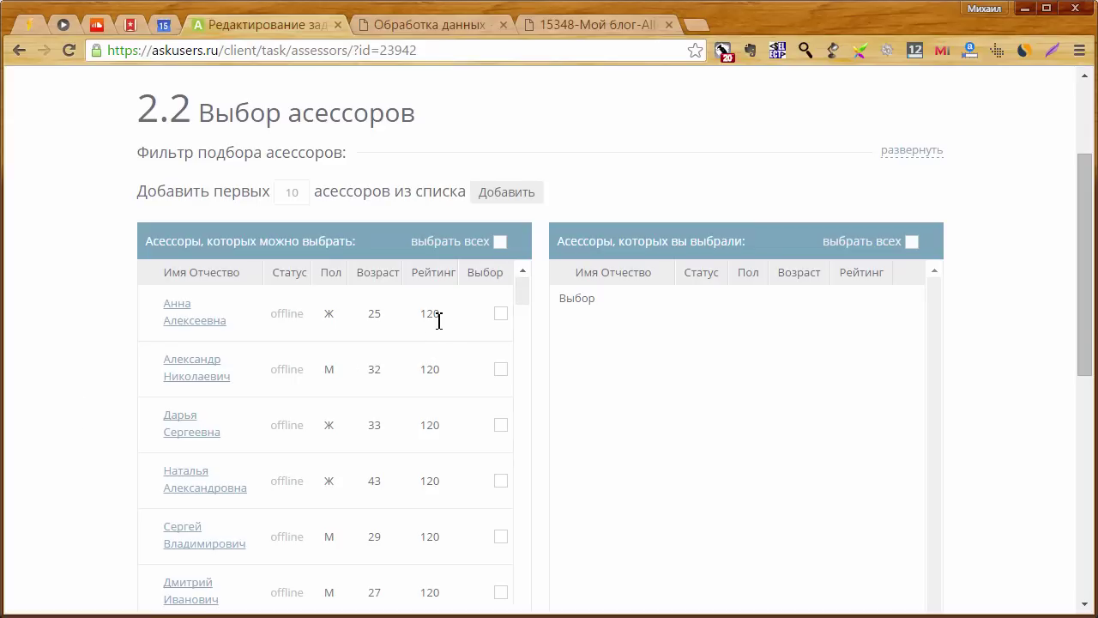
Step: Examine the list of available assessors and view the profiles of the first two
{"action": "scroll", "coordinate": [443, 446], "scroll_direction": "down", "scroll_amount": 4}
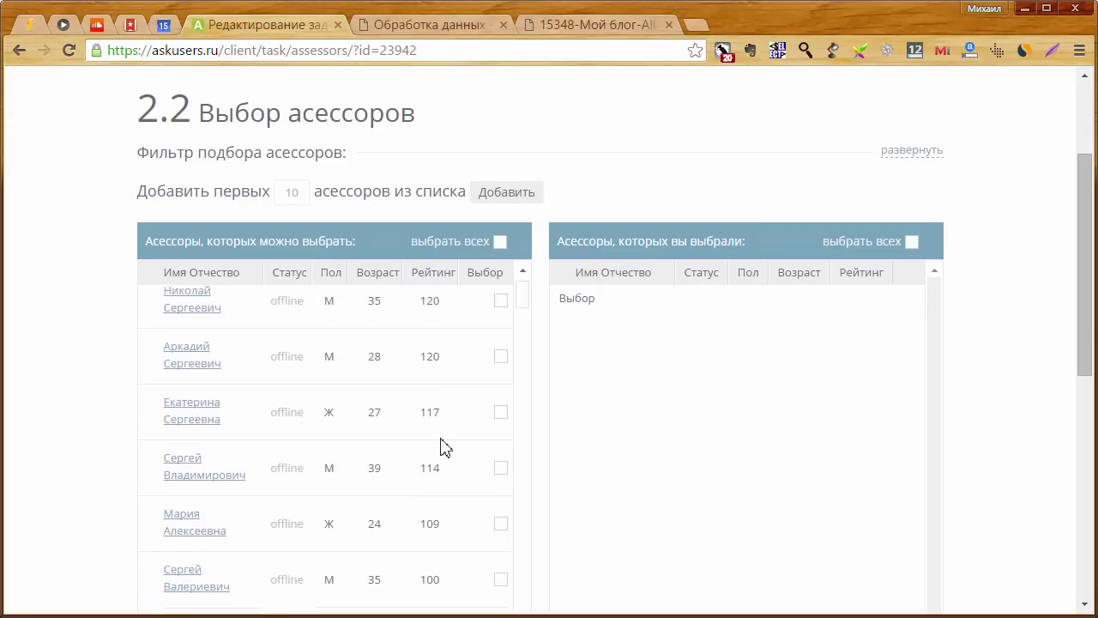
{"action": "scroll", "coordinate": [444, 446], "scroll_direction": "up", "scroll_amount": 3}
{"action": "scroll", "coordinate": [443, 446], "scroll_direction": "up", "scroll_amount": 3}
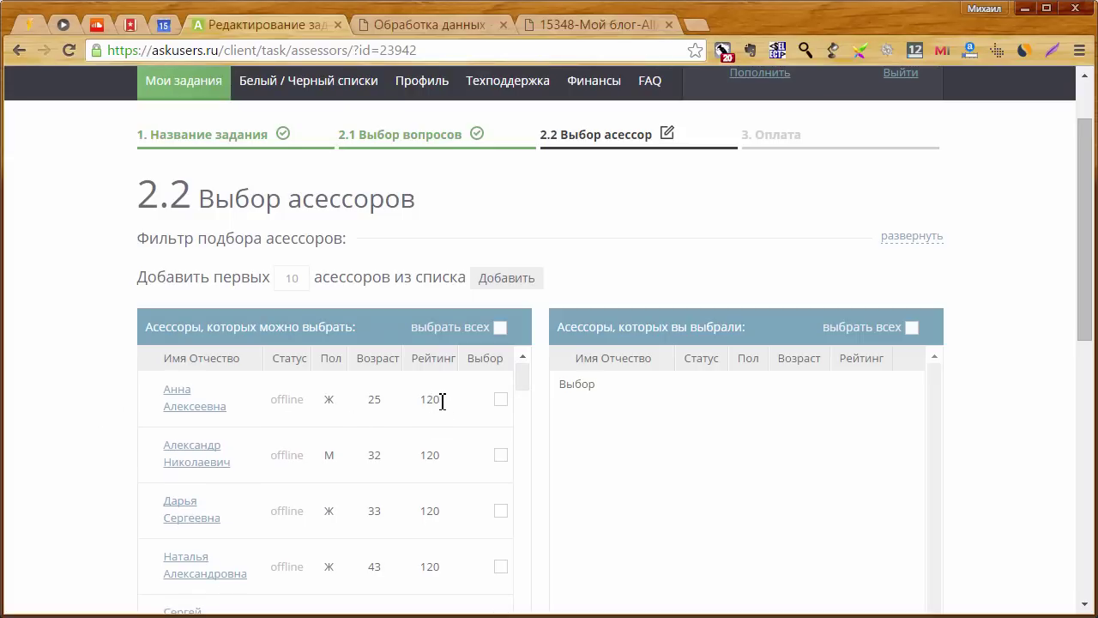
{"action": "left_click", "coordinate": [178, 411]}
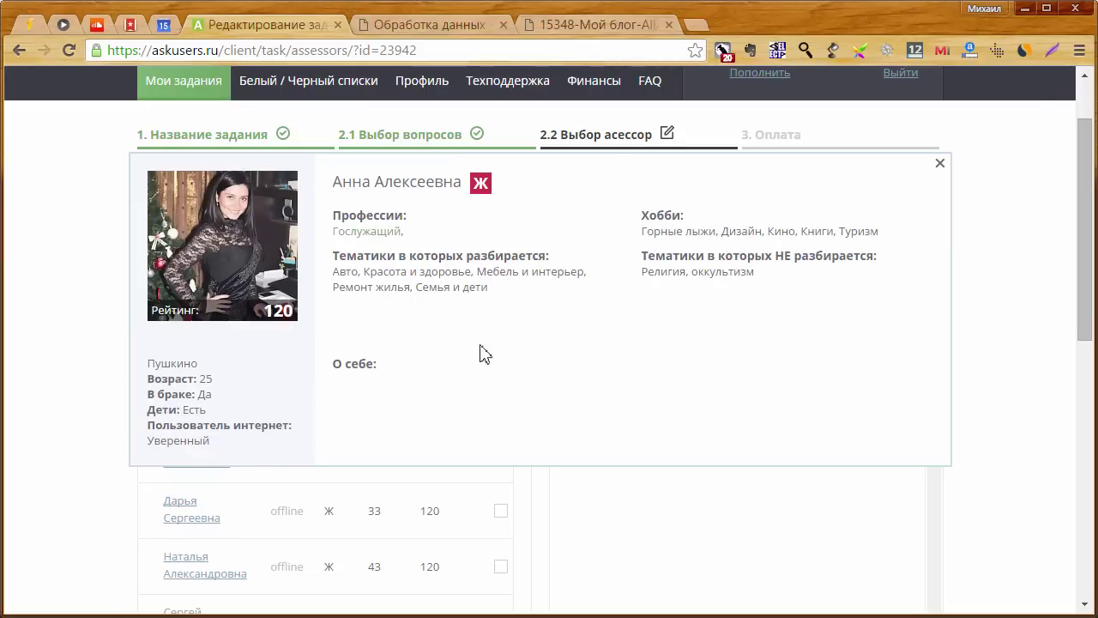
{"action": "left_click", "coordinate": [940, 165]}
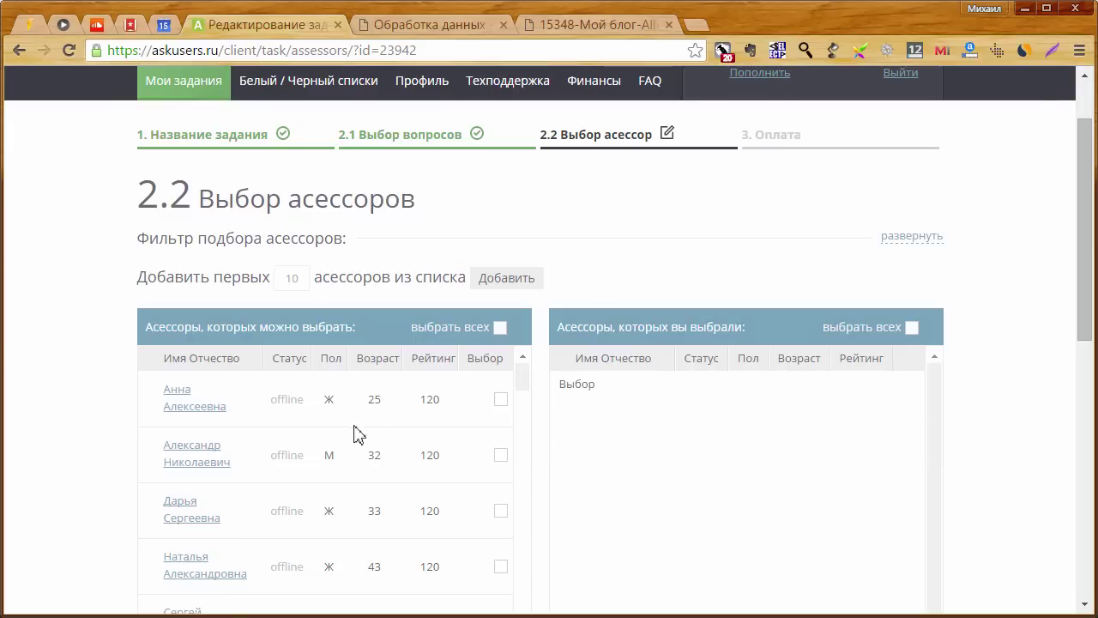
{"action": "left_click", "coordinate": [213, 458]}
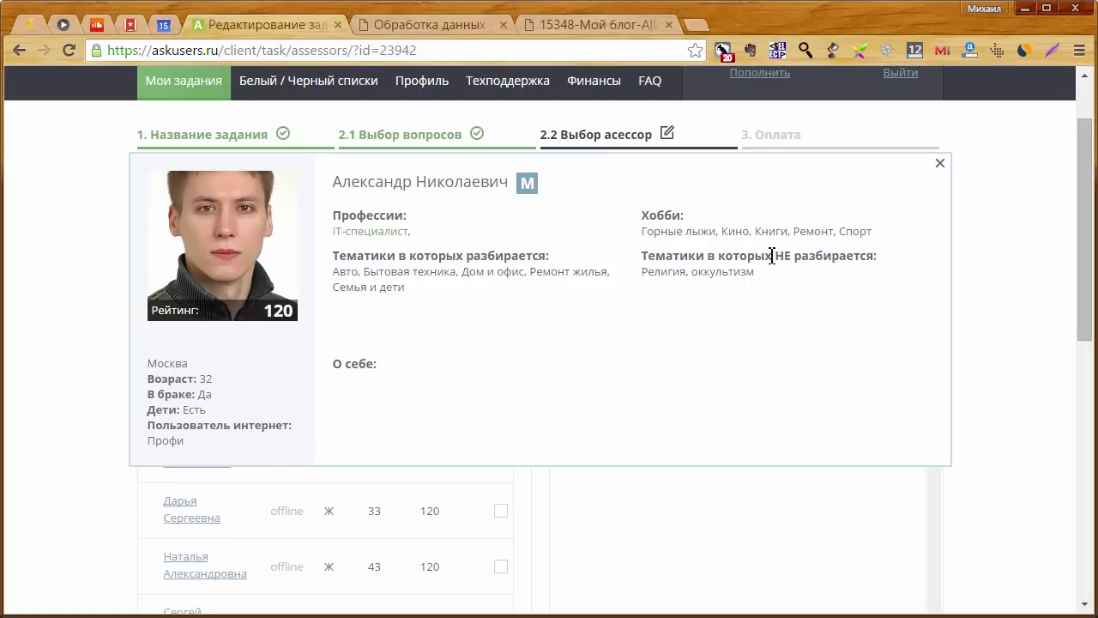
{"action": "left_click", "coordinate": [940, 165]}
Step: Add four assessors to the task: the first two listed, the 39-year-old man rated 114 and the 24-year-old woman rated 109
{"action": "left_click", "coordinate": [501, 399]}
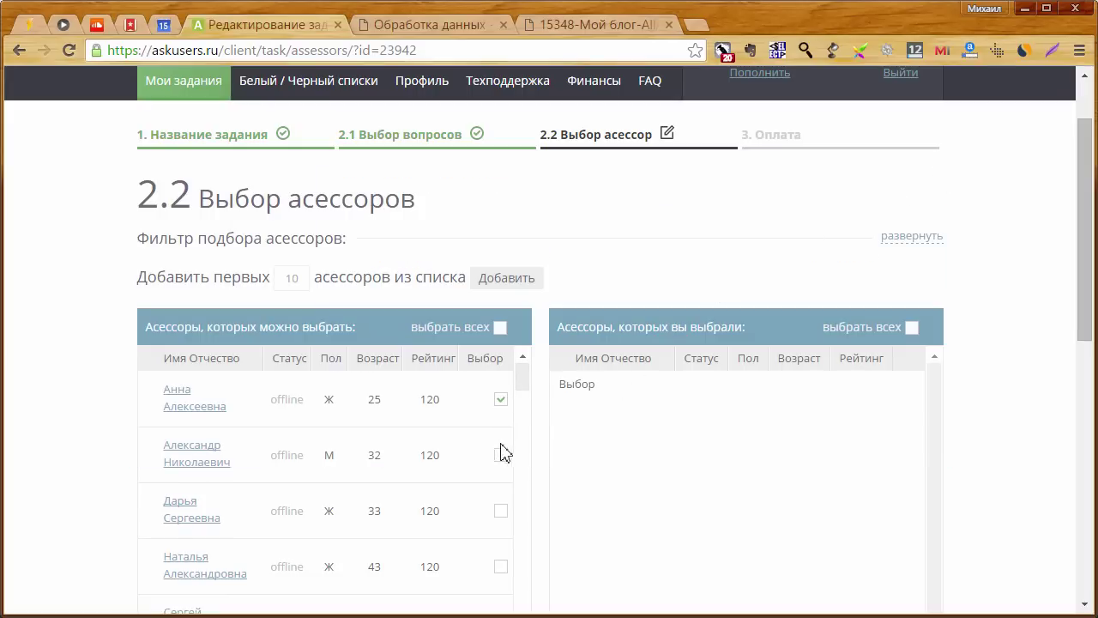
{"action": "left_click", "coordinate": [500, 455]}
{"action": "scroll", "coordinate": [201, 473], "scroll_direction": "down", "scroll_amount": 5}
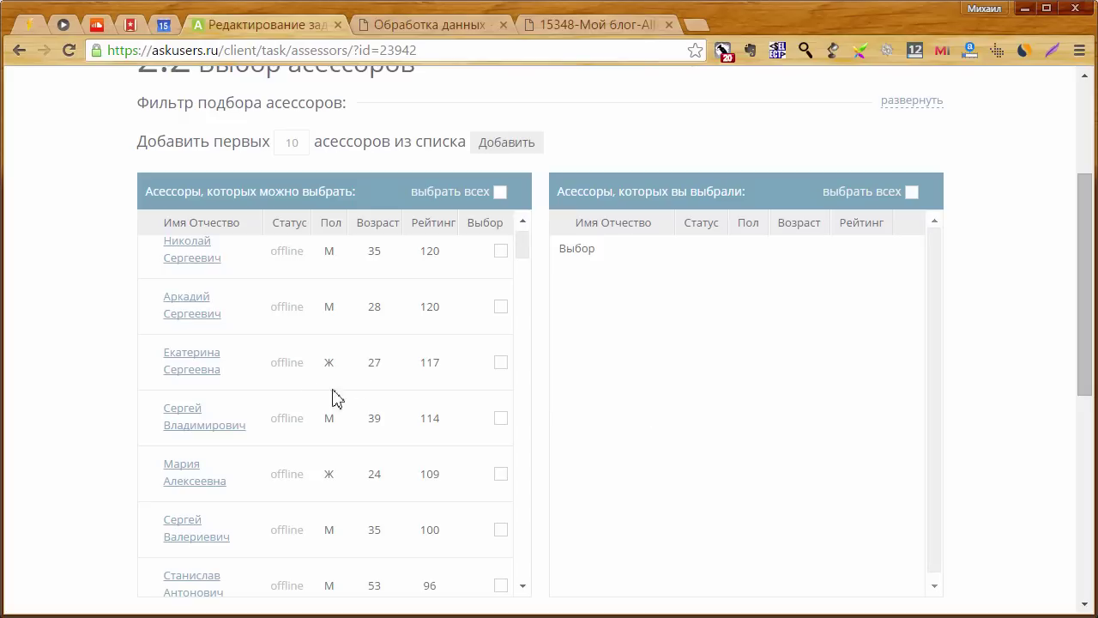
{"action": "left_click", "coordinate": [501, 417]}
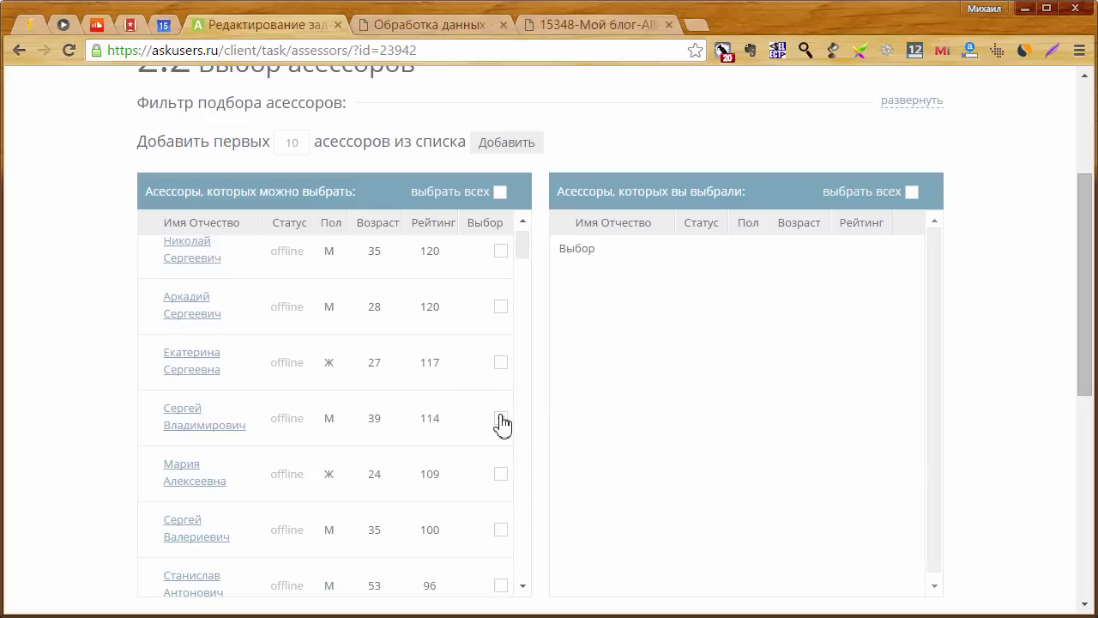
{"action": "left_click", "coordinate": [500, 474]}
{"action": "scroll", "coordinate": [459, 483], "scroll_direction": "down", "scroll_amount": 2}
{"action": "scroll", "coordinate": [459, 483], "scroll_direction": "down", "scroll_amount": 4}
{"action": "scroll", "coordinate": [98, 471], "scroll_direction": "down", "scroll_amount": 3}
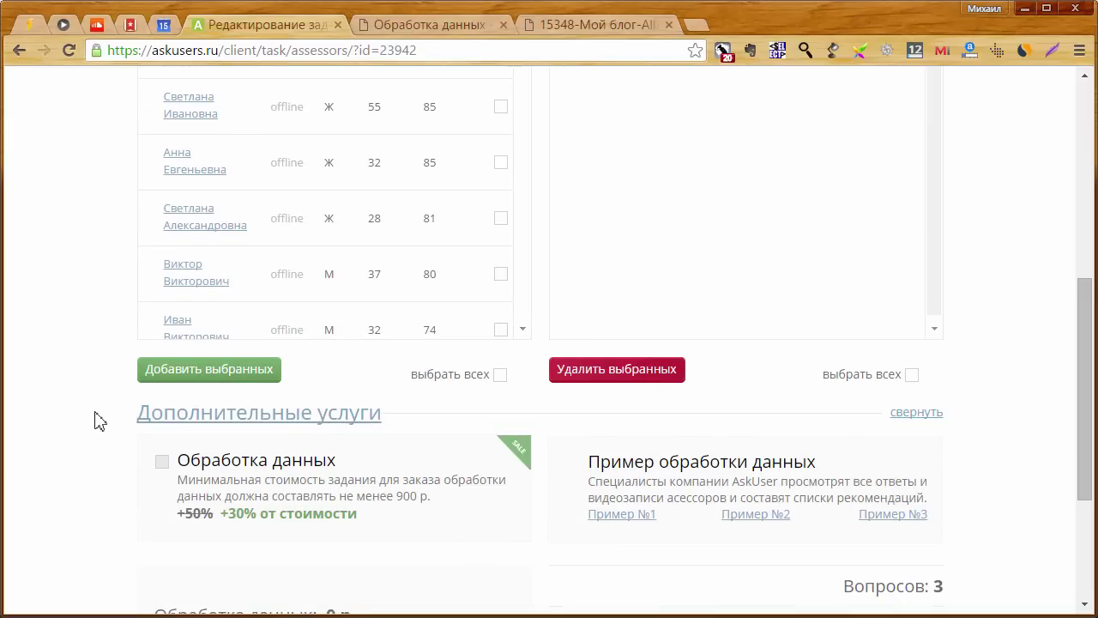
{"action": "left_click", "coordinate": [217, 375]}
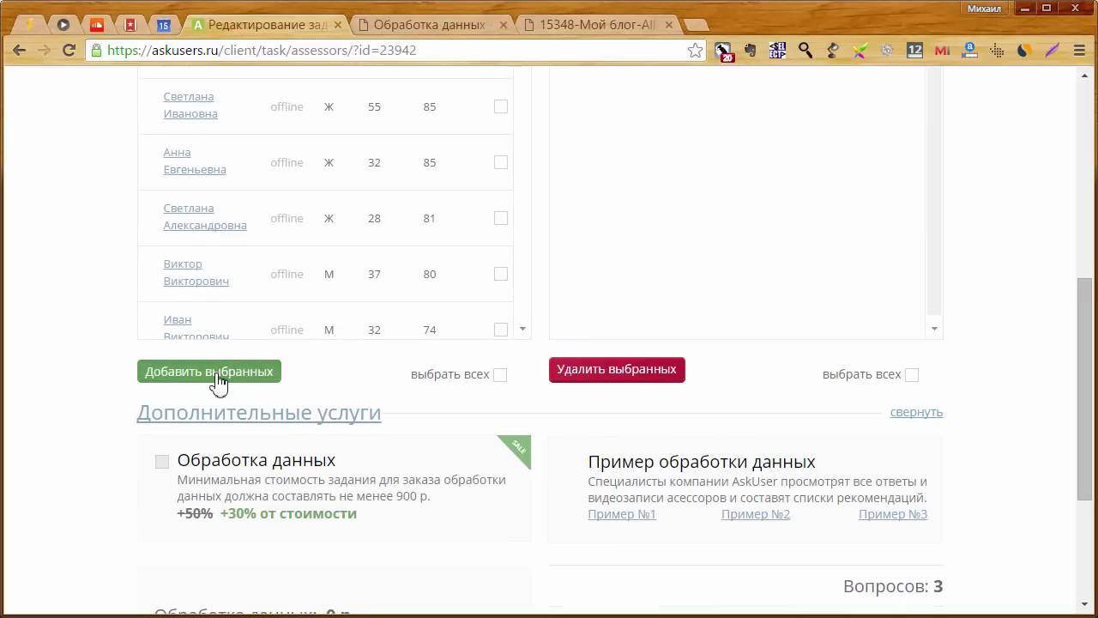
{"action": "scroll", "coordinate": [98, 363], "scroll_direction": "up", "scroll_amount": 2}
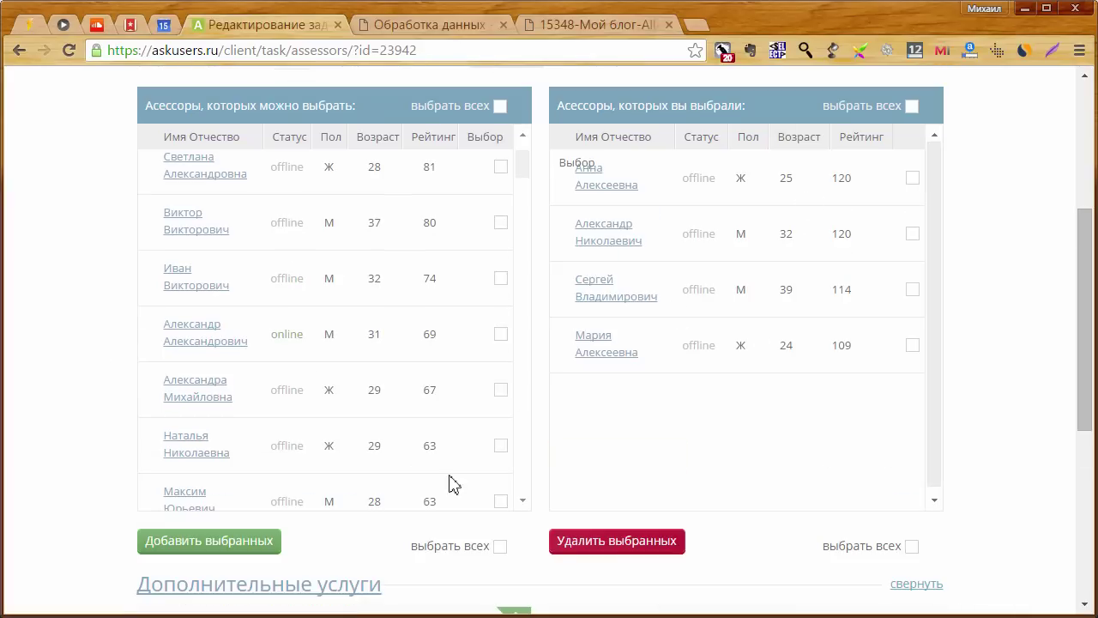
Step: Add three lower-rated assessors to the task: the men aged 28 and 44 rated 51 and 48, and the 25-year-old woman rated 47
{"action": "scroll", "coordinate": [429, 480], "scroll_direction": "down", "scroll_amount": 5}
{"action": "scroll", "coordinate": [78, 473], "scroll_direction": "down", "scroll_amount": 2}
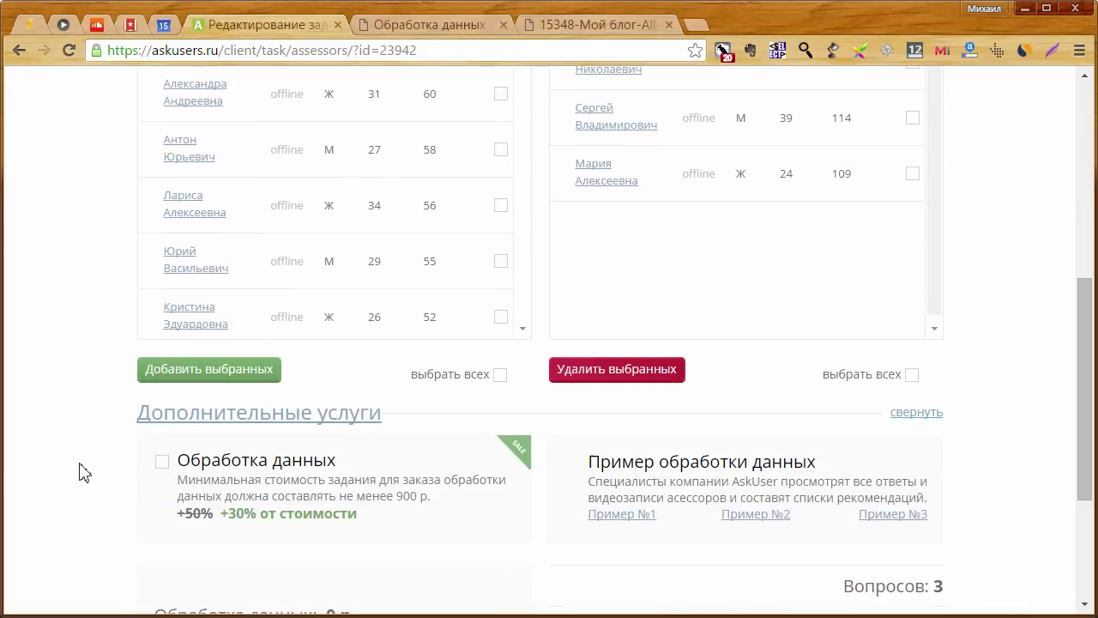
{"action": "scroll", "coordinate": [429, 223], "scroll_direction": "down", "scroll_amount": 5}
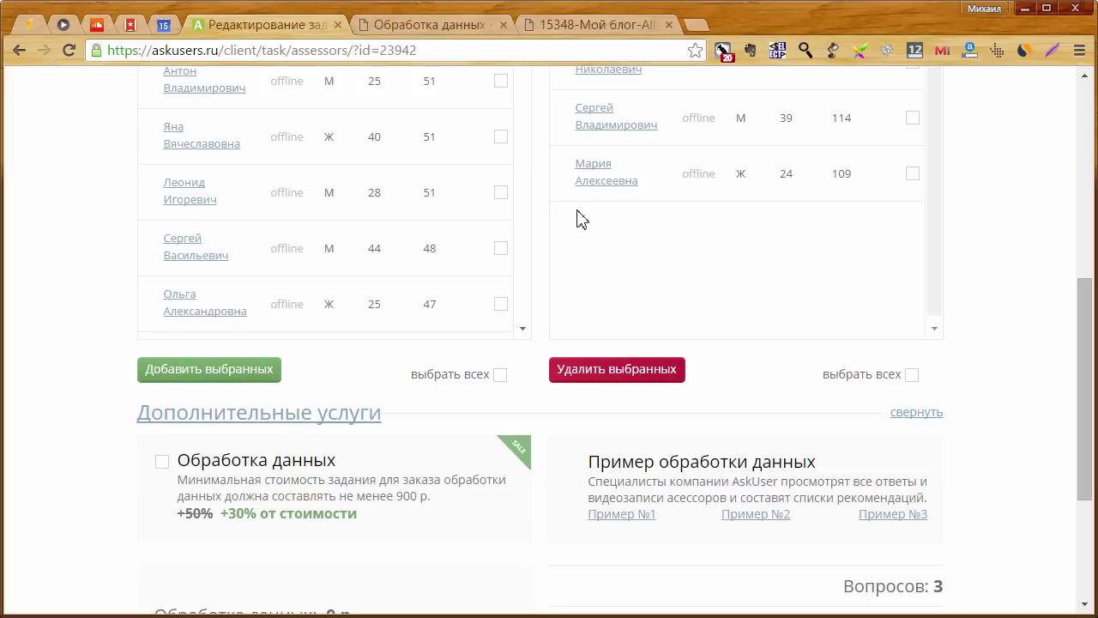
{"action": "left_click", "coordinate": [501, 192]}
{"action": "left_click", "coordinate": [501, 248]}
{"action": "left_click", "coordinate": [501, 303]}
{"action": "left_click", "coordinate": [222, 370]}
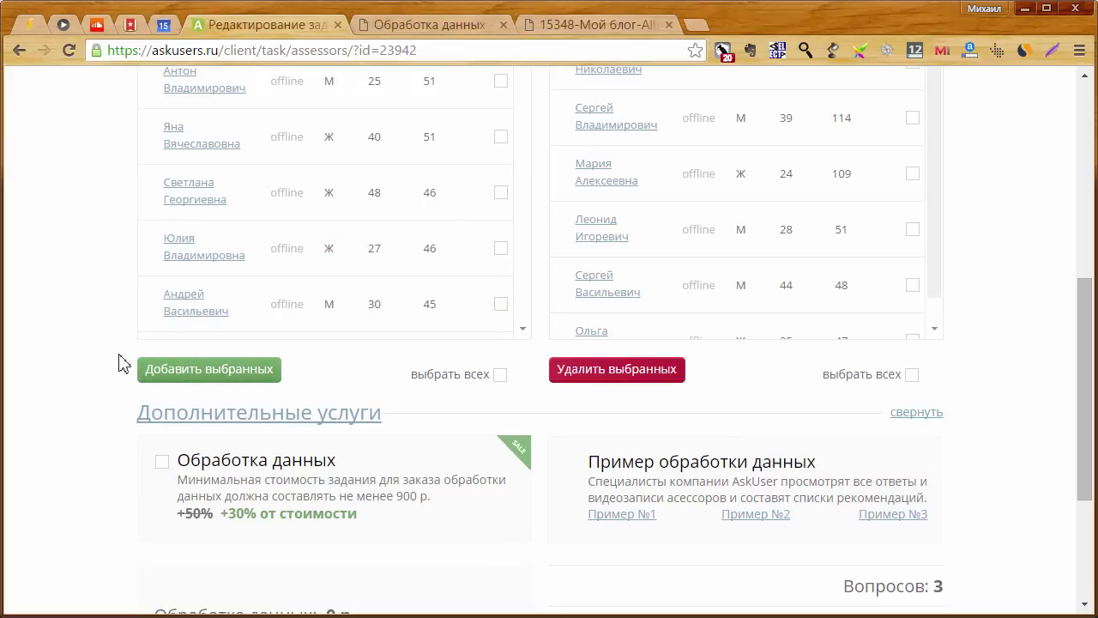
Step: Include the additional service «Обработка данных» in the order and proceed to payment
{"action": "scroll", "coordinate": [120, 364], "scroll_direction": "down", "scroll_amount": 1}
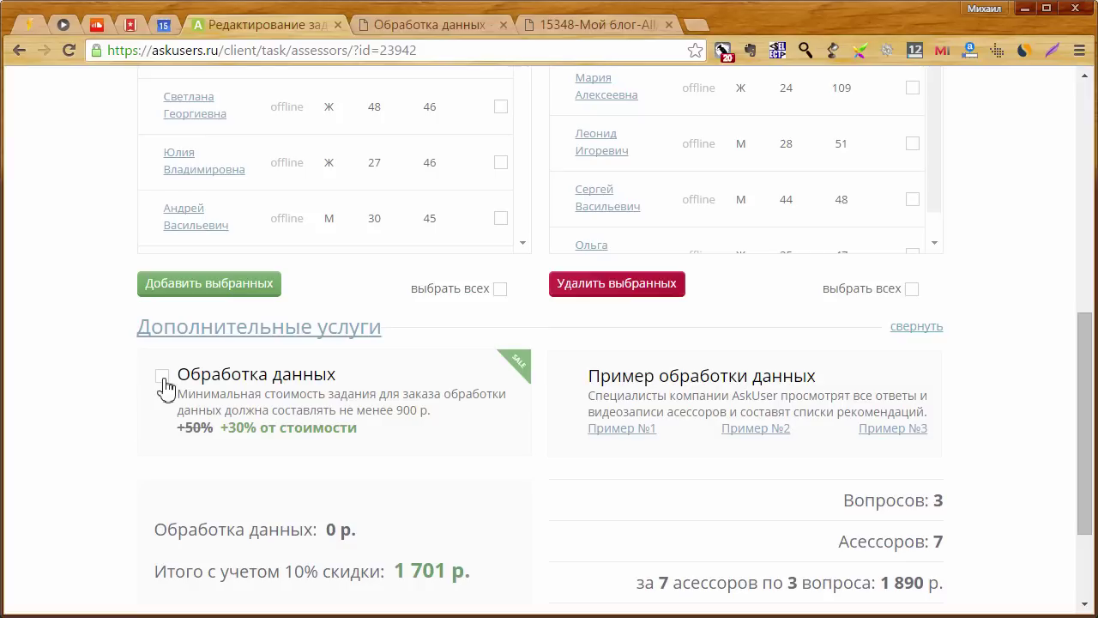
{"action": "scroll", "coordinate": [98, 397], "scroll_direction": "up", "scroll_amount": 2}
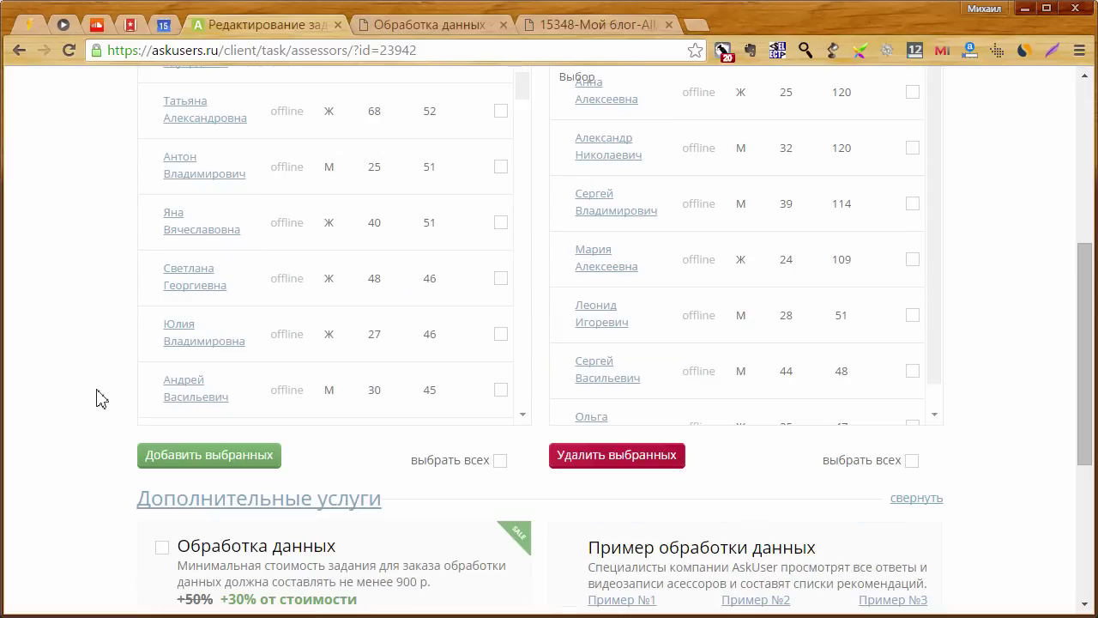
{"action": "scroll", "coordinate": [98, 397], "scroll_direction": "up", "scroll_amount": 1}
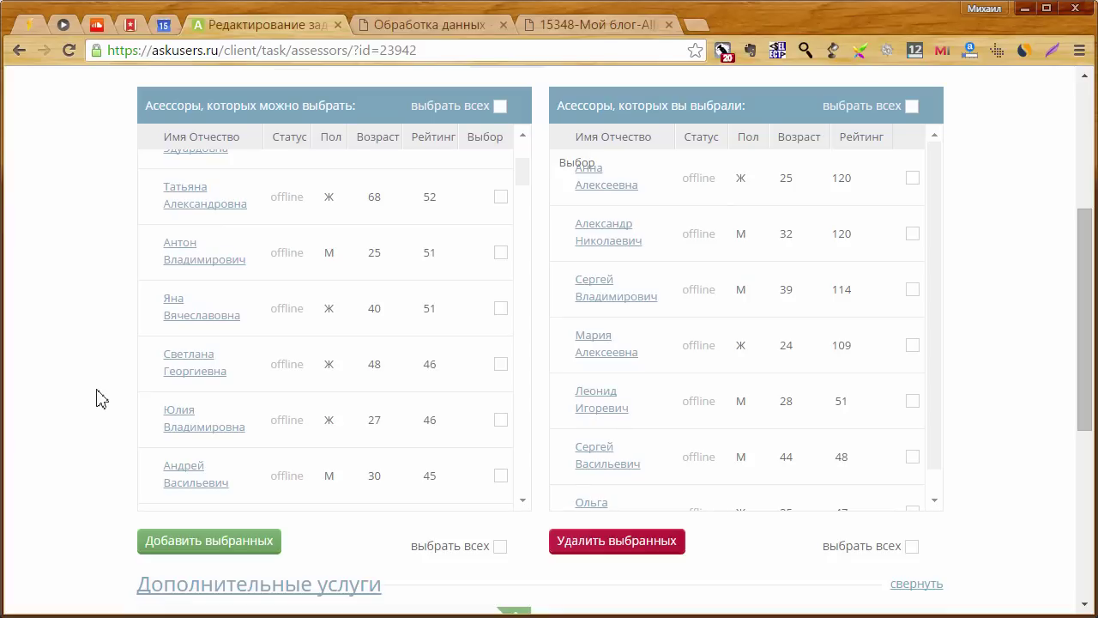
{"action": "scroll", "coordinate": [98, 397], "scroll_direction": "down", "scroll_amount": 2}
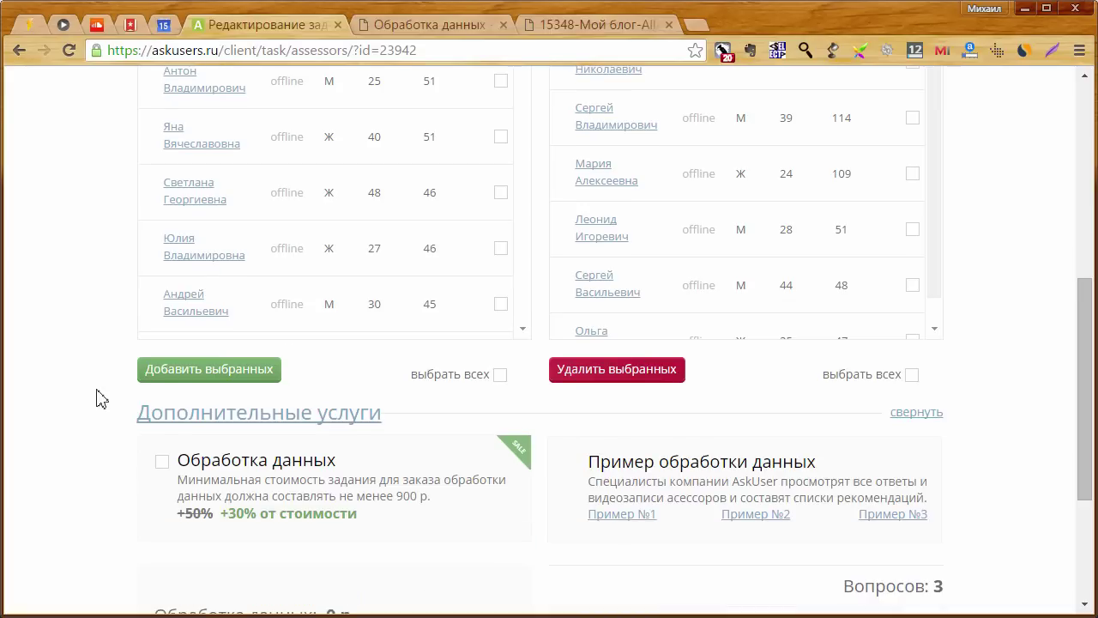
{"action": "left_click", "coordinate": [162, 468]}
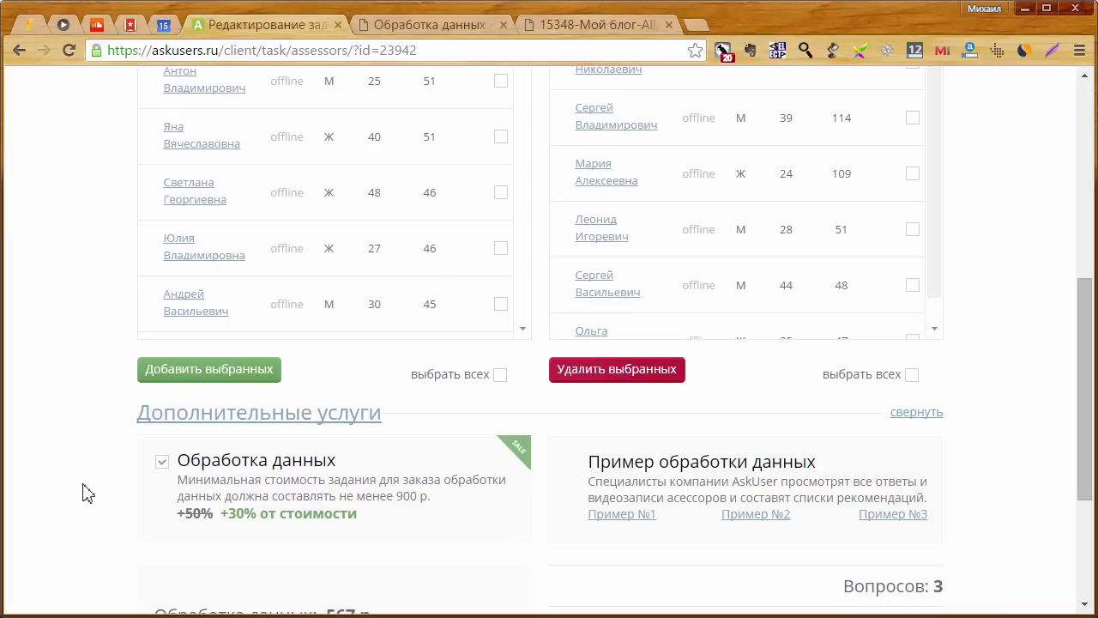
{"action": "scroll", "coordinate": [706, 531], "scroll_direction": "down", "scroll_amount": 2}
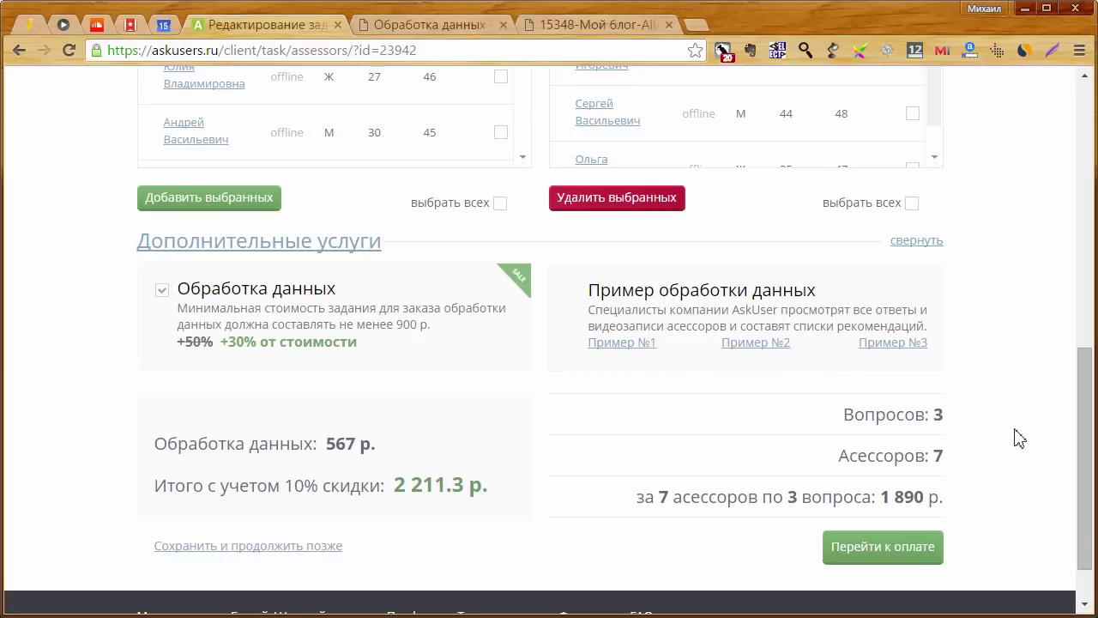
{"action": "mouse_move", "coordinate": [914, 561]}
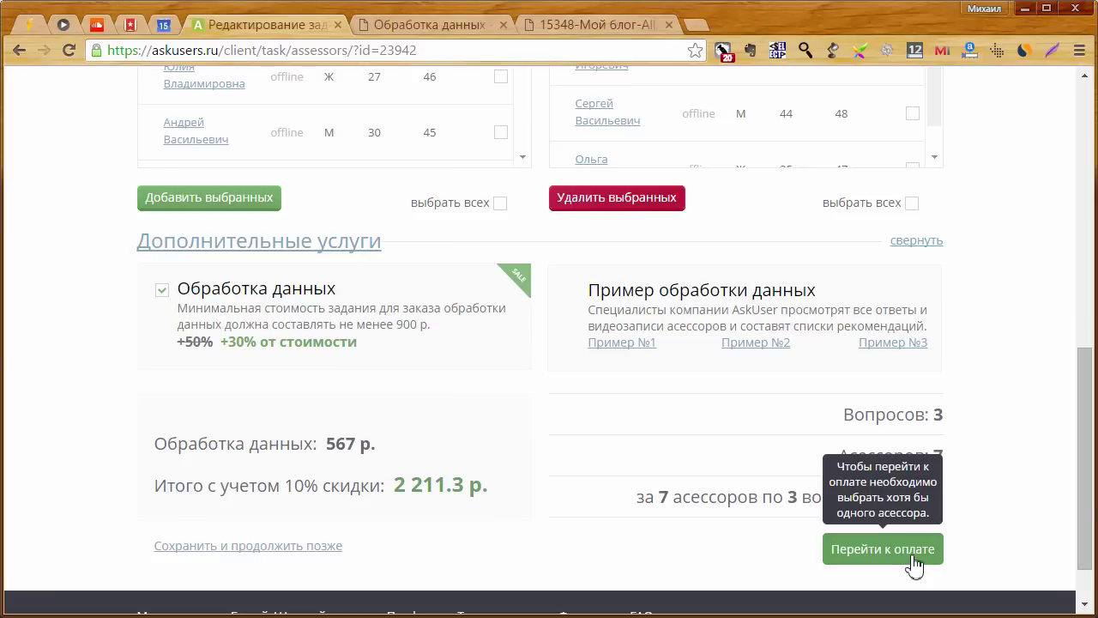
{"action": "left_click", "coordinate": [914, 562]}
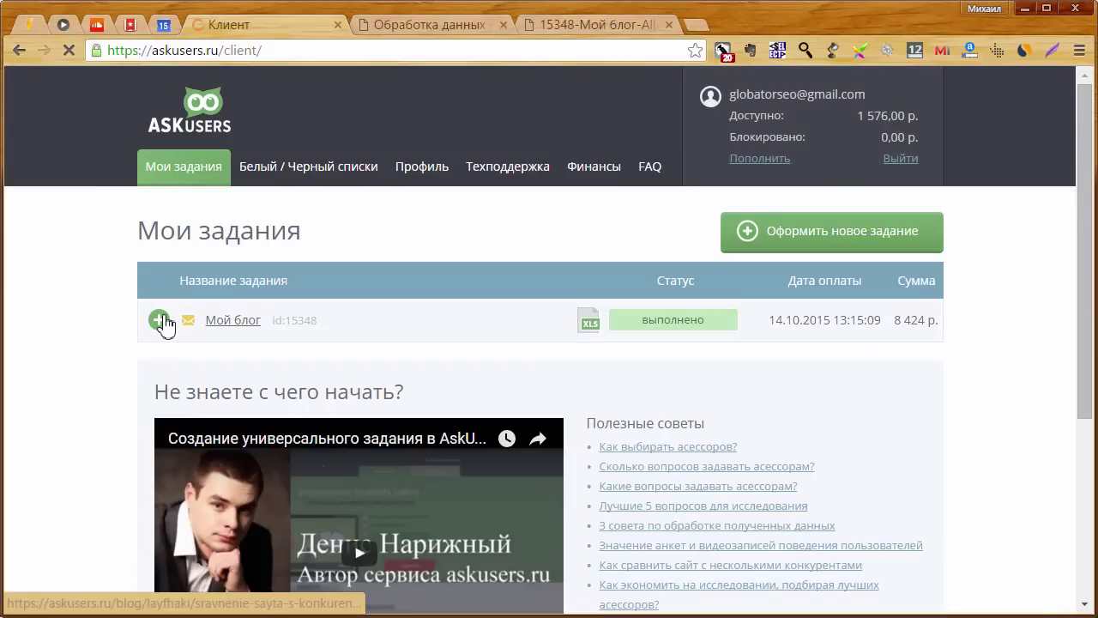
Step: Expand the completed task «Мой блог» and examine its list of assessors with their questionnaires and videos
{"action": "left_click", "coordinate": [159, 321]}
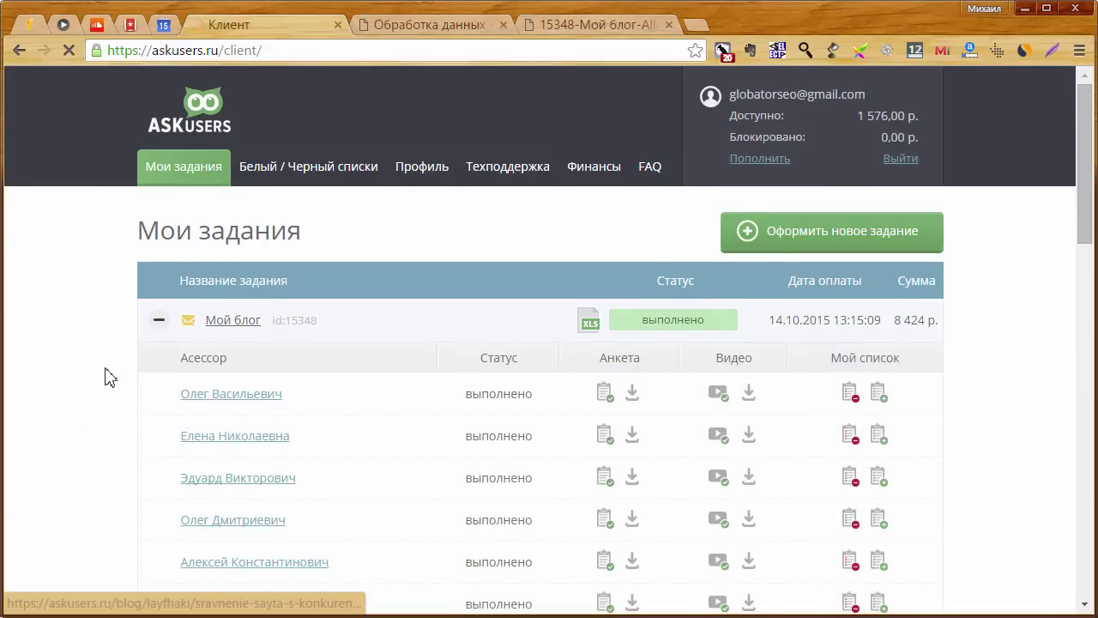
{"action": "scroll", "coordinate": [110, 378], "scroll_direction": "down", "scroll_amount": 1}
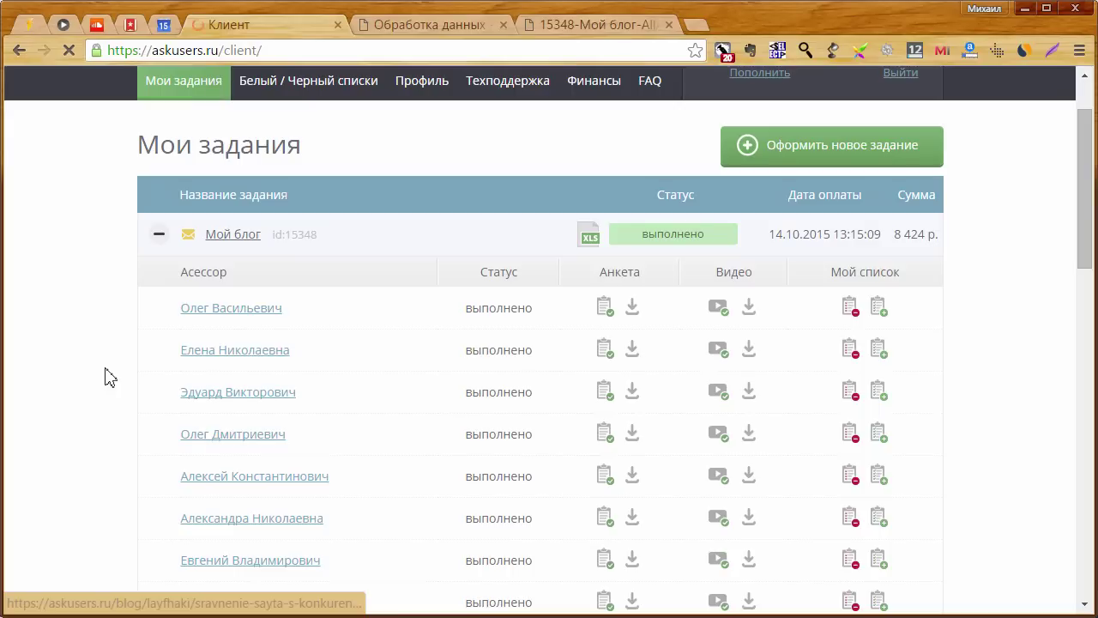
{"action": "scroll", "coordinate": [110, 378], "scroll_direction": "down", "scroll_amount": 1}
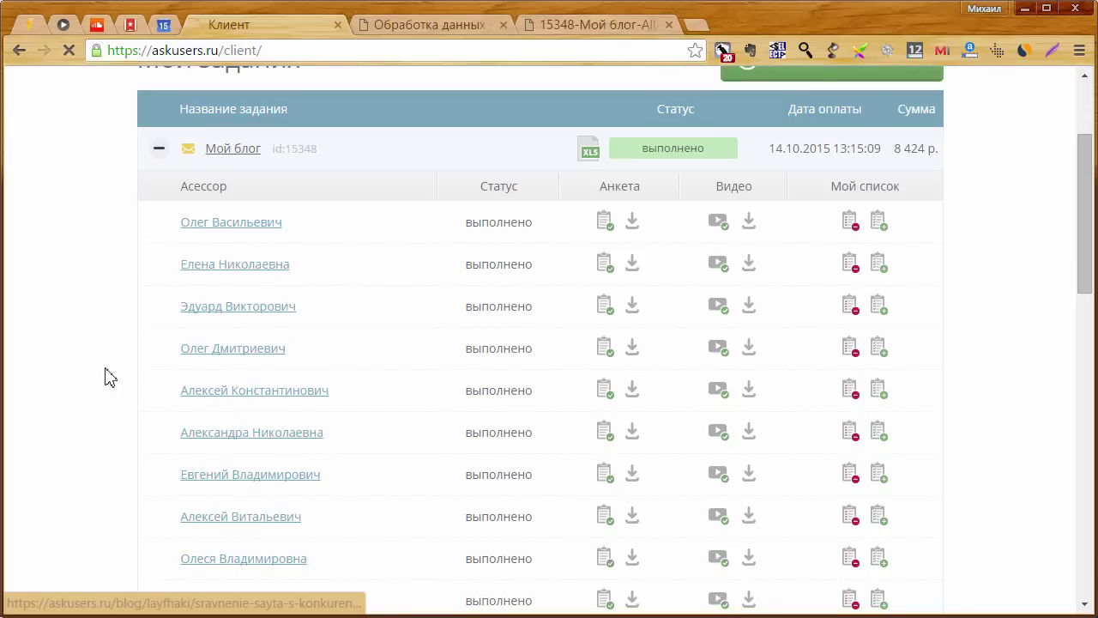
{"action": "scroll", "coordinate": [110, 379], "scroll_direction": "up", "scroll_amount": 1}
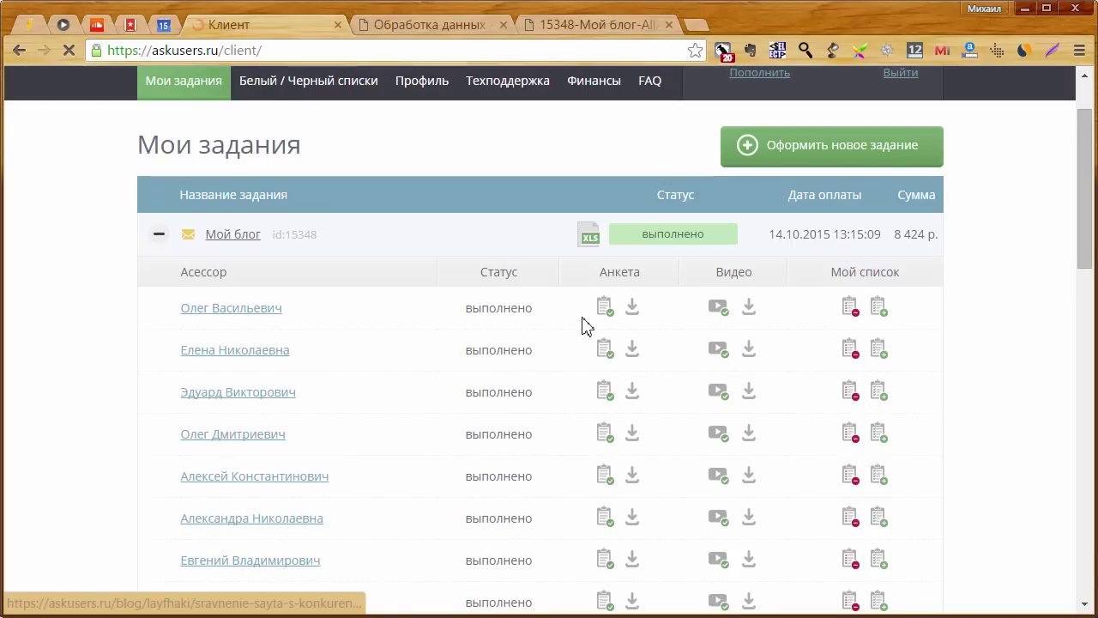
Step: View the first assessor's completed questionnaire in the task «Мой блог», and close it along with the «Обработка данных» page
{"action": "left_click", "coordinate": [605, 307]}
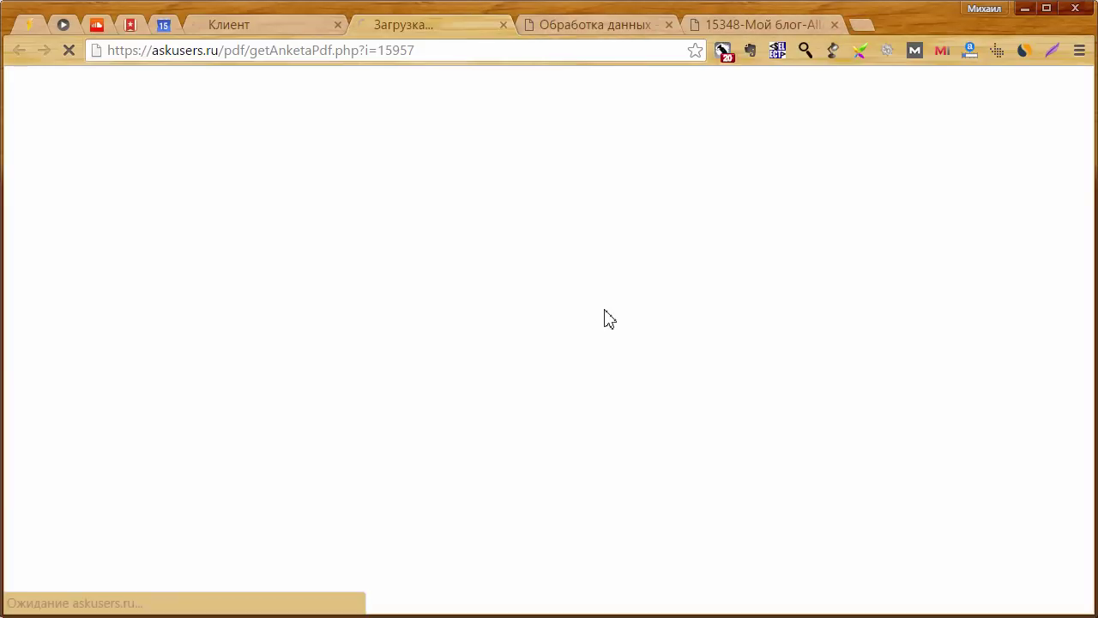
{"action": "scroll", "coordinate": [498, 342], "scroll_direction": "down", "scroll_amount": 4}
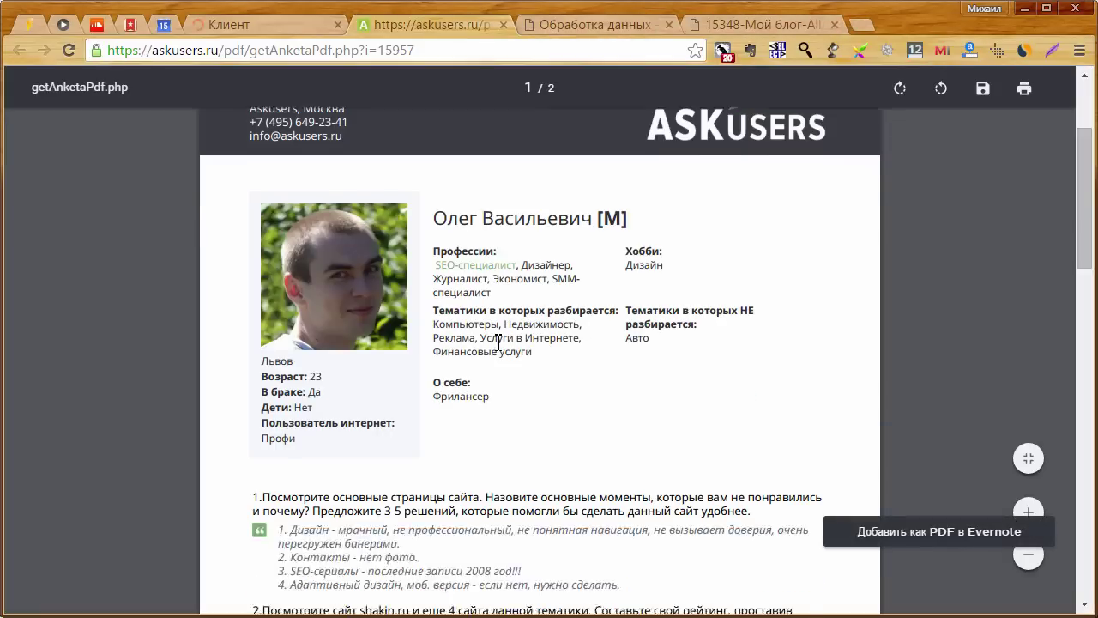
{"action": "scroll", "coordinate": [499, 341], "scroll_direction": "up", "scroll_amount": 4}
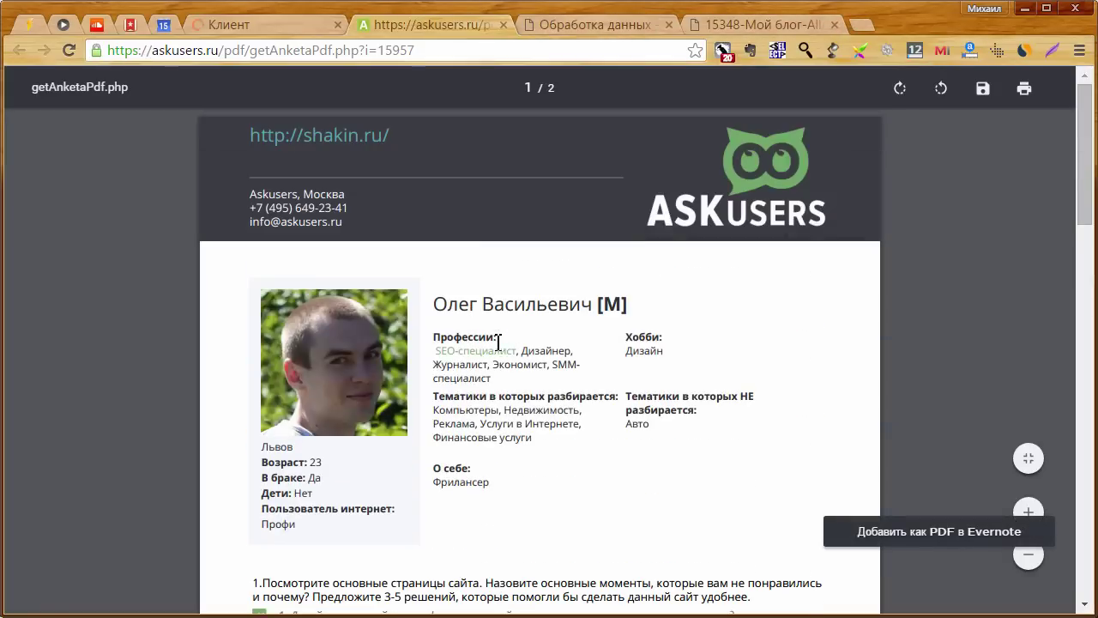
{"action": "left_click", "coordinate": [503, 24]}
{"action": "left_click", "coordinate": [503, 24]}
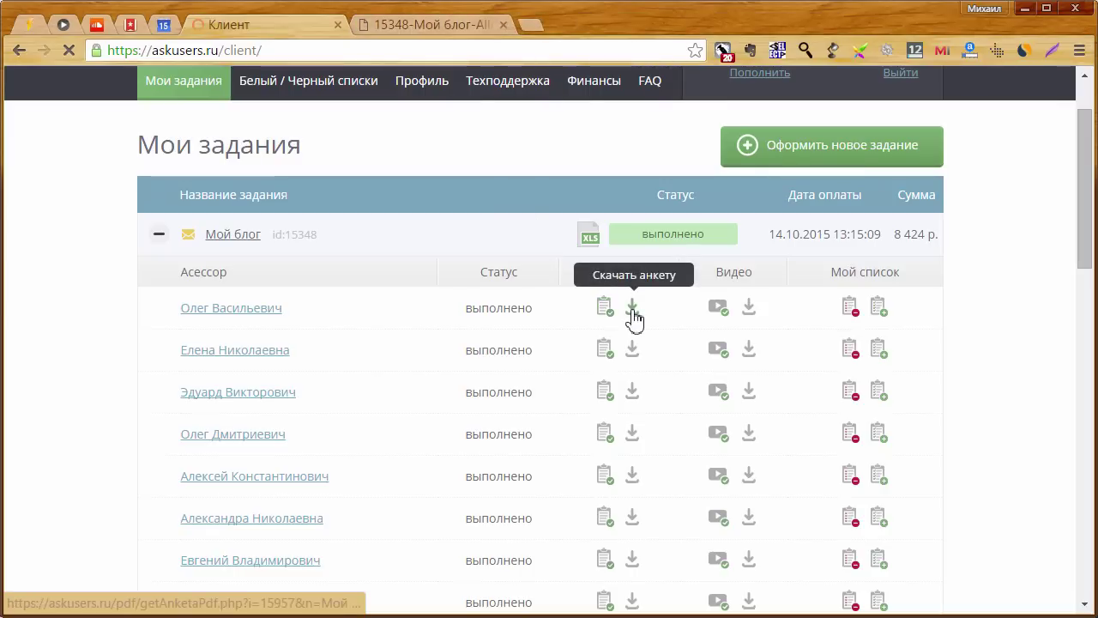
Step: Play the first assessor's video recording of the shakin.ru audit and skip ahead to about 02:27
{"action": "left_click", "coordinate": [718, 309]}
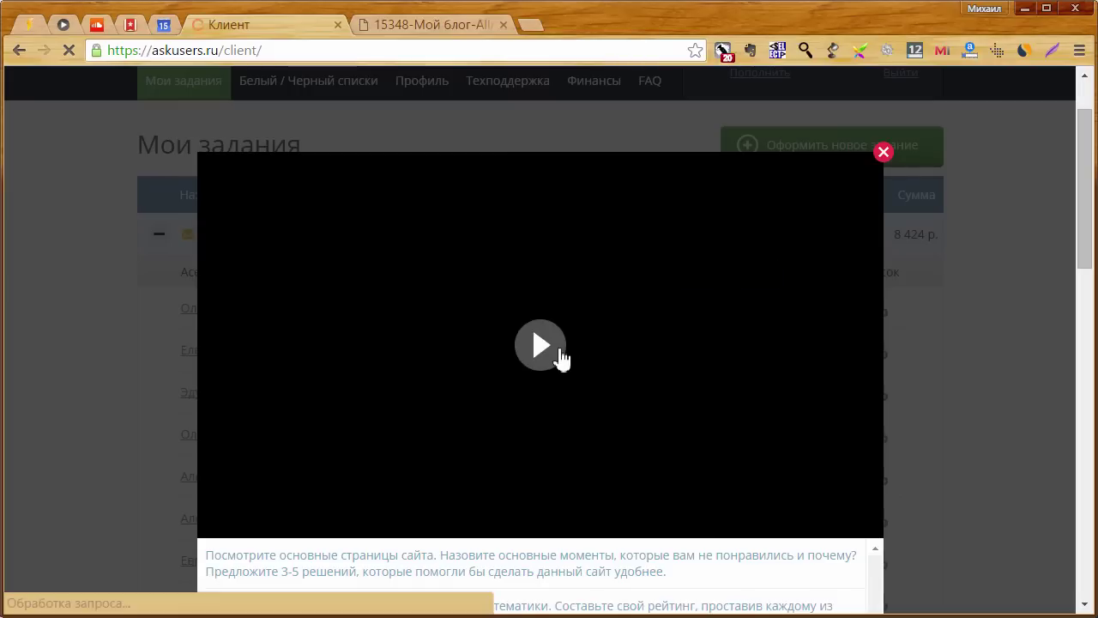
{"action": "left_click", "coordinate": [549, 354]}
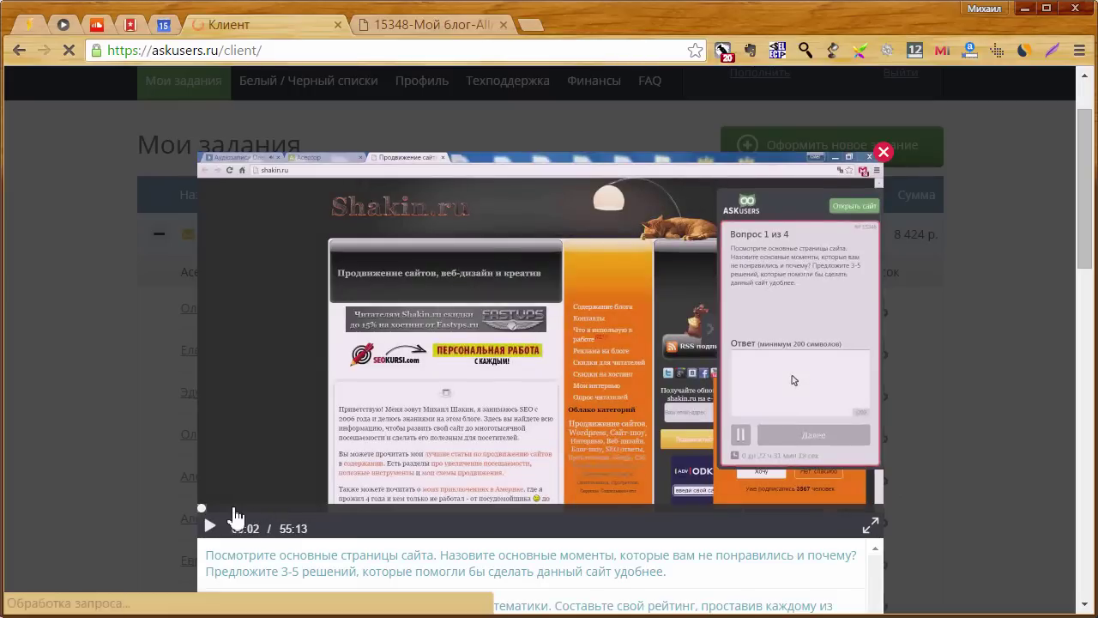
{"action": "left_click", "coordinate": [233, 509]}
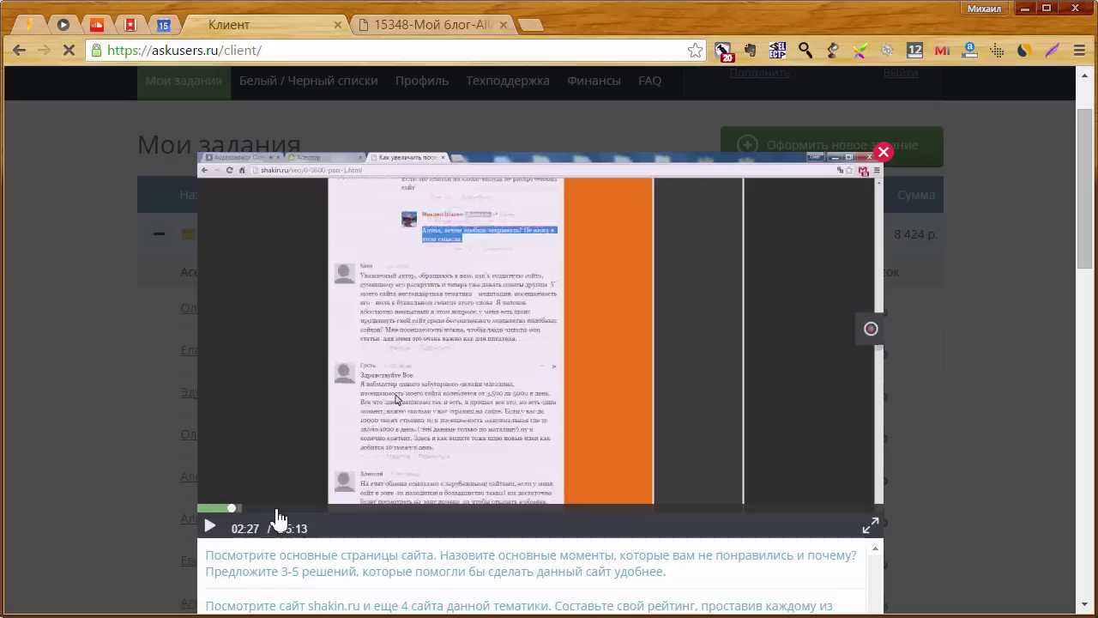